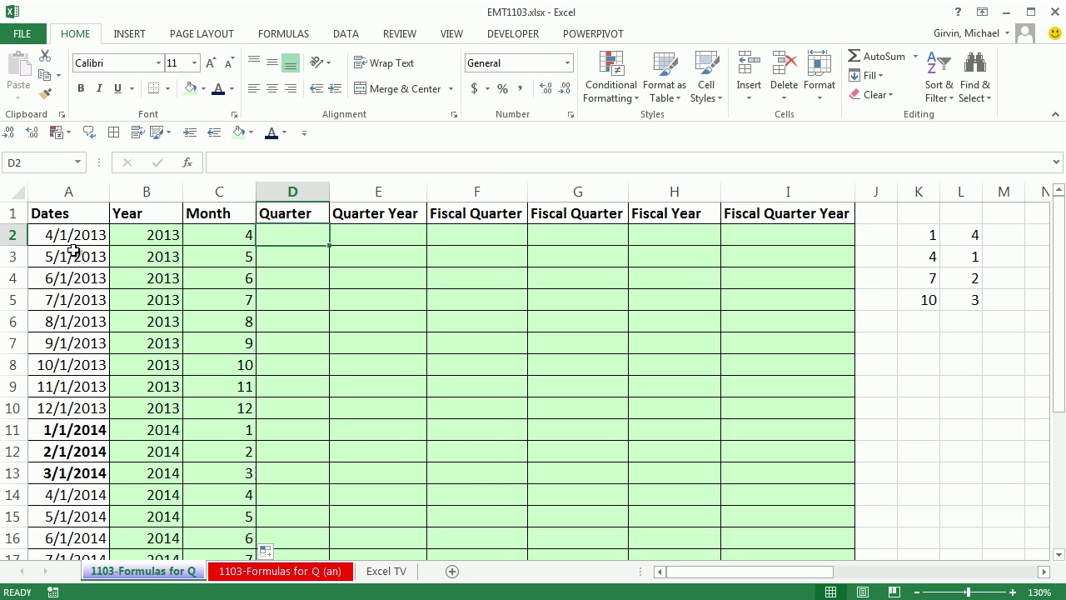
Review the date column and the Quarter, Fiscal Quarter and Fiscal Year cells to be filled.
{"action": "left_click_drag", "start_coordinate": [59, 236], "coordinate": [80, 492]}
{"action": "left_click_drag", "start_coordinate": [293, 237], "coordinate": [308, 459]}
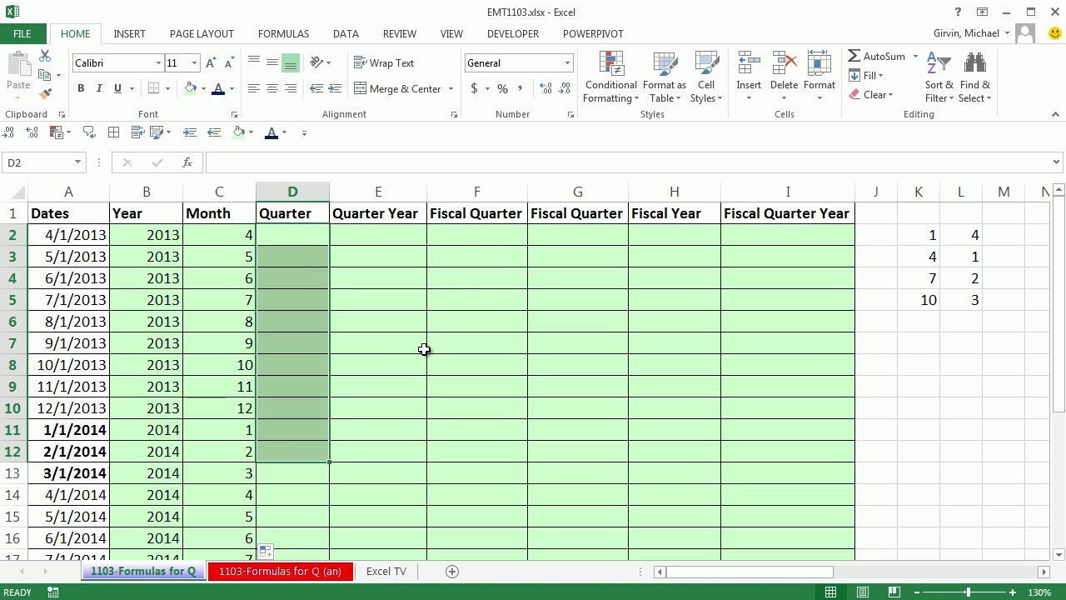
{"action": "left_click", "coordinate": [473, 238]}
{"action": "left_click", "coordinate": [696, 237]}
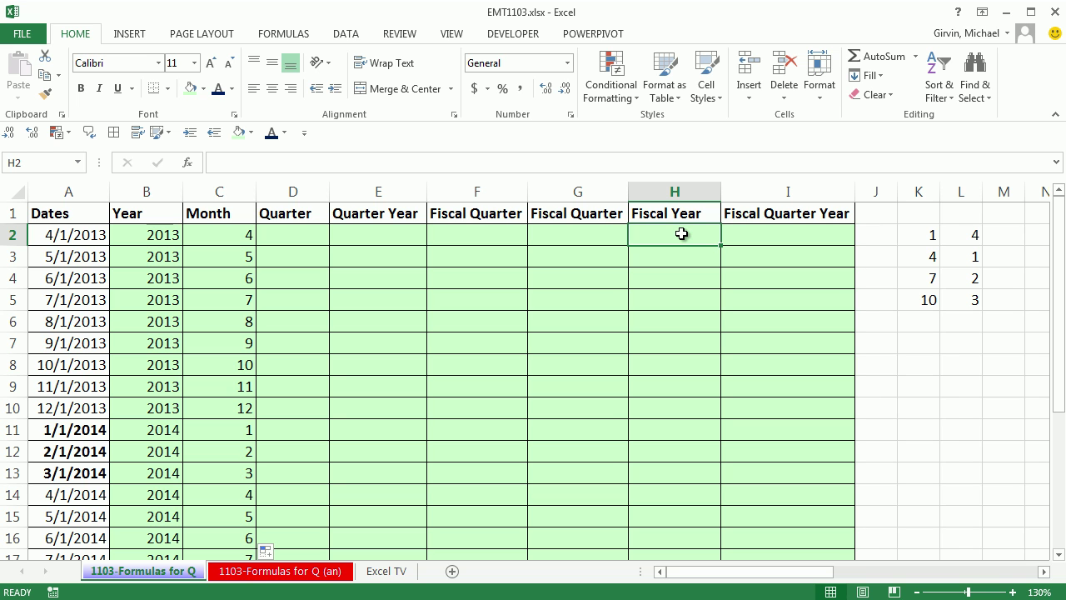
Enter =CEILING(MONTH(A2),3) in D2, returning 6 for the April 2013 date.
{"action": "left_click", "coordinate": [285, 237]}
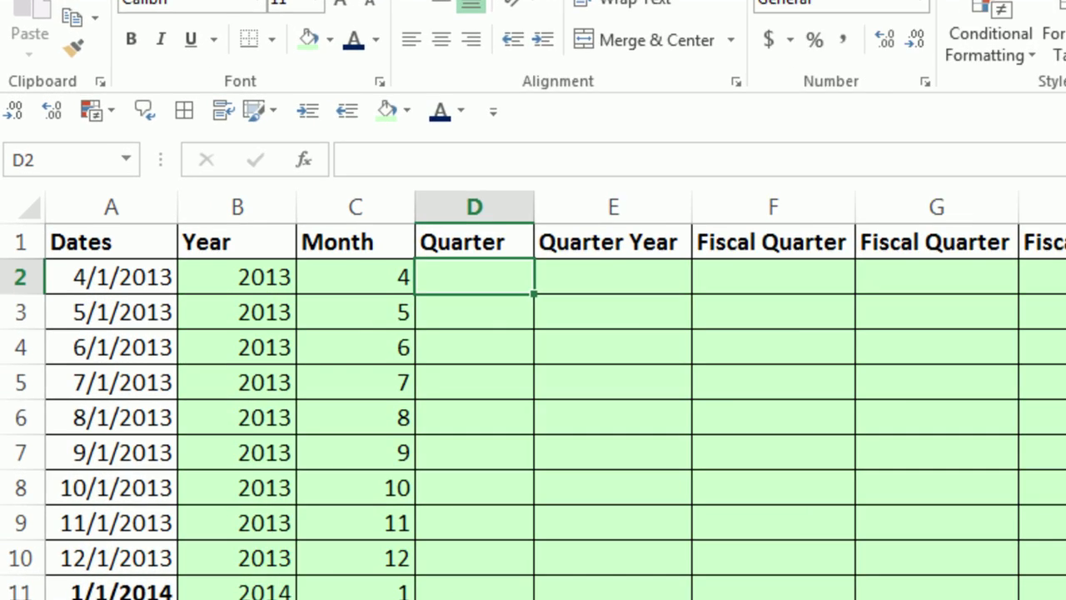
{"action": "type", "text": "=c"}
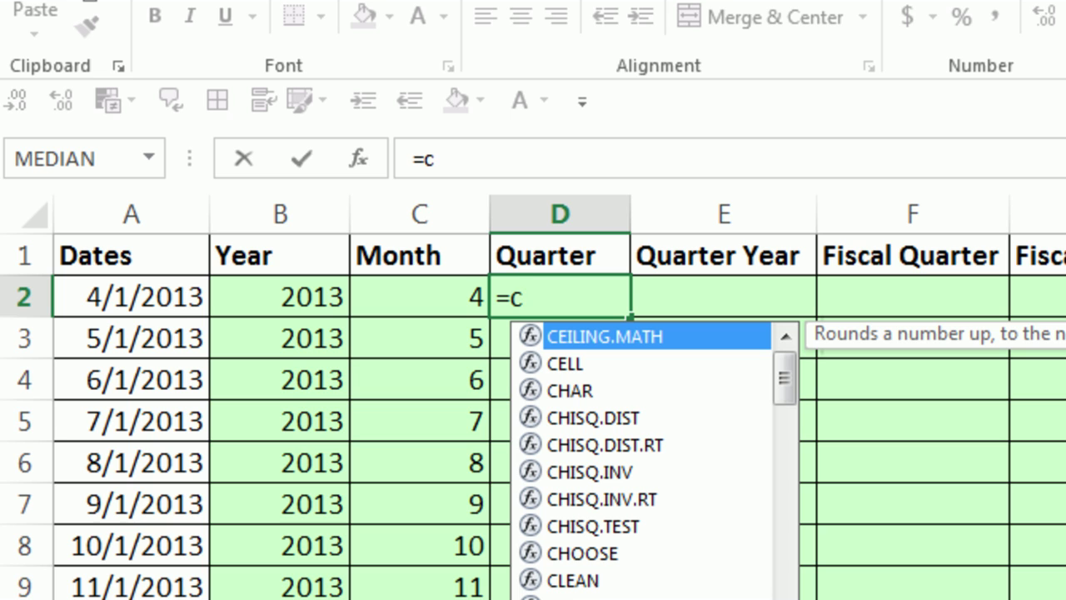
{"action": "type", "text": "ei"}
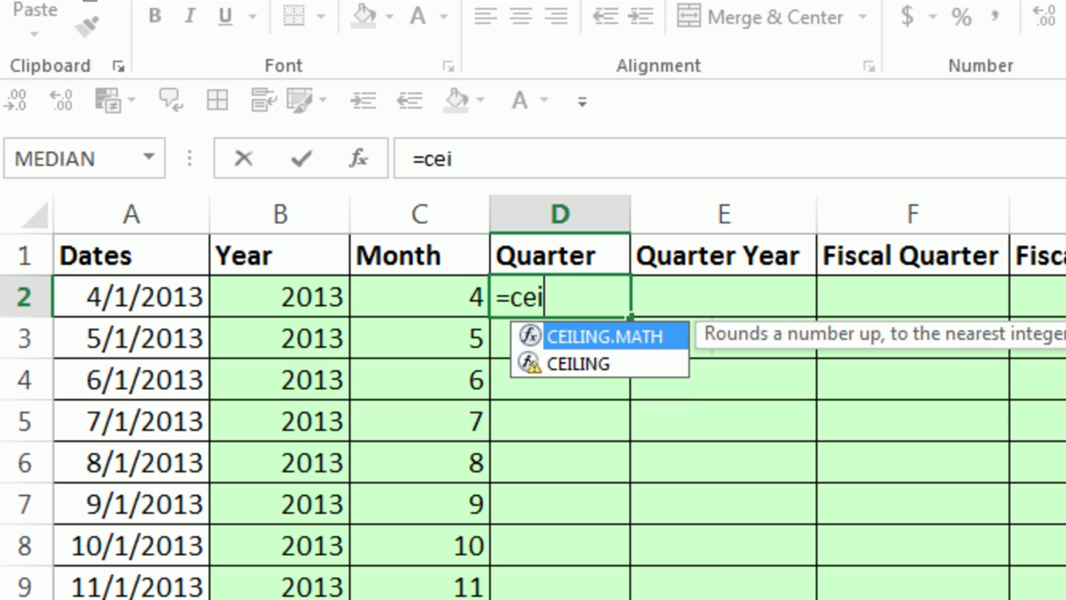
{"action": "key", "text": "Down"}
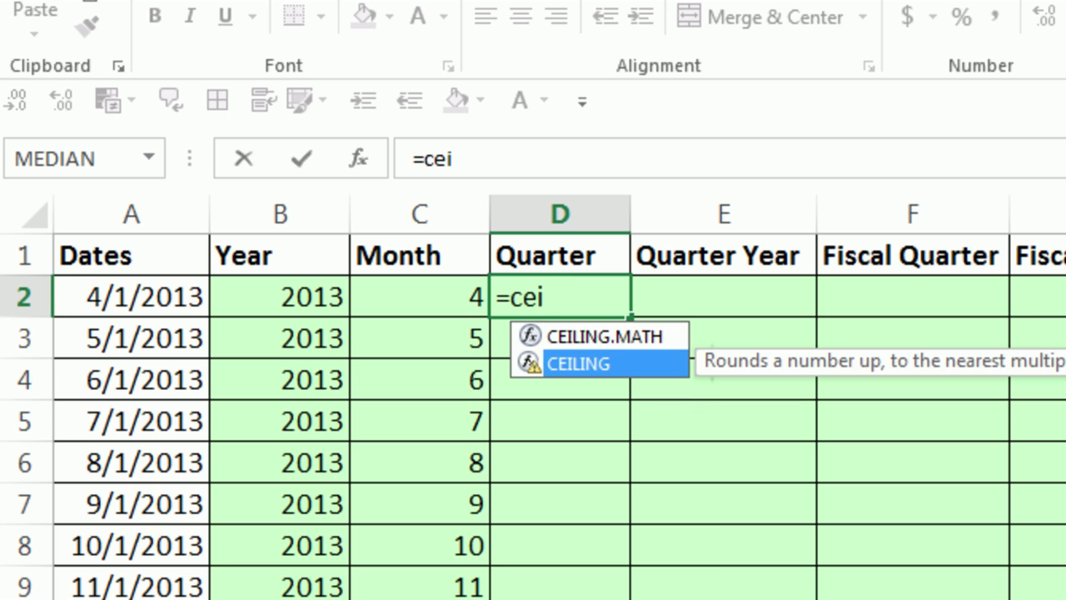
{"action": "key", "text": "Tab"}
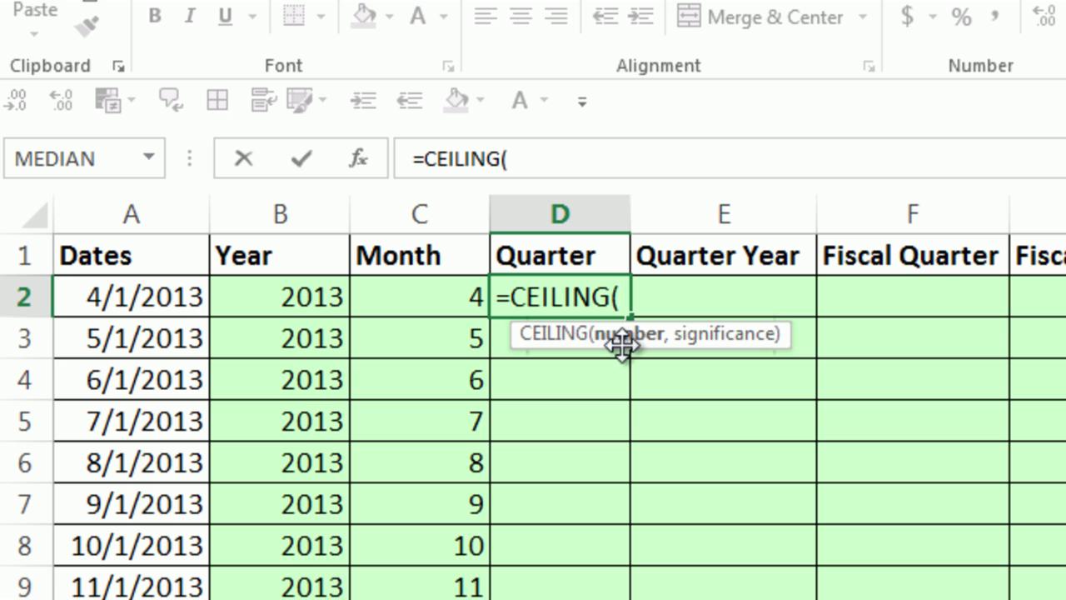
{"action": "type", "text": "month"}
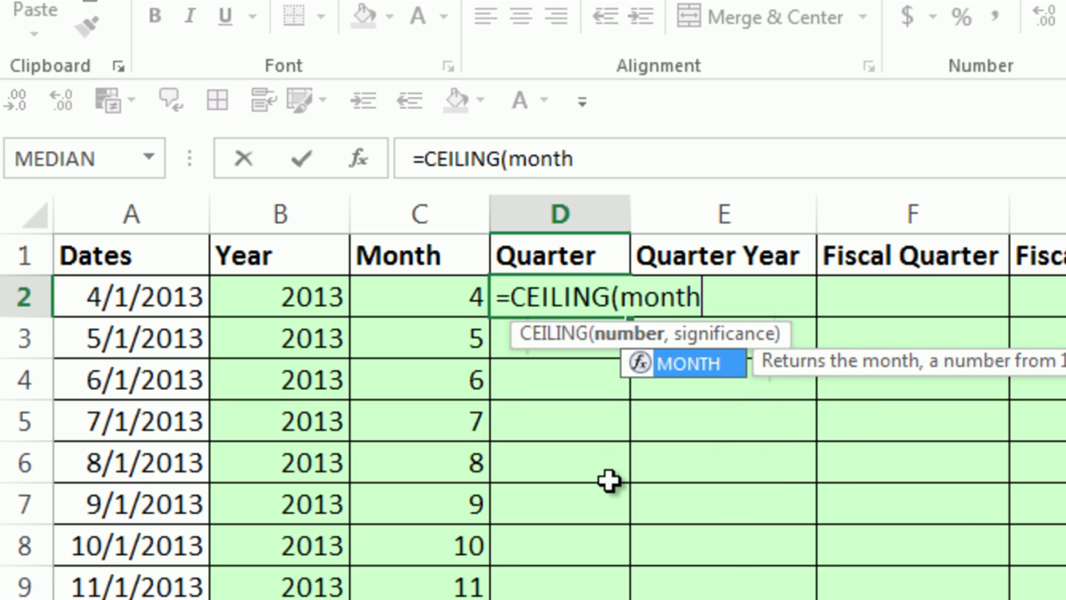
{"action": "key", "text": "Tab"}
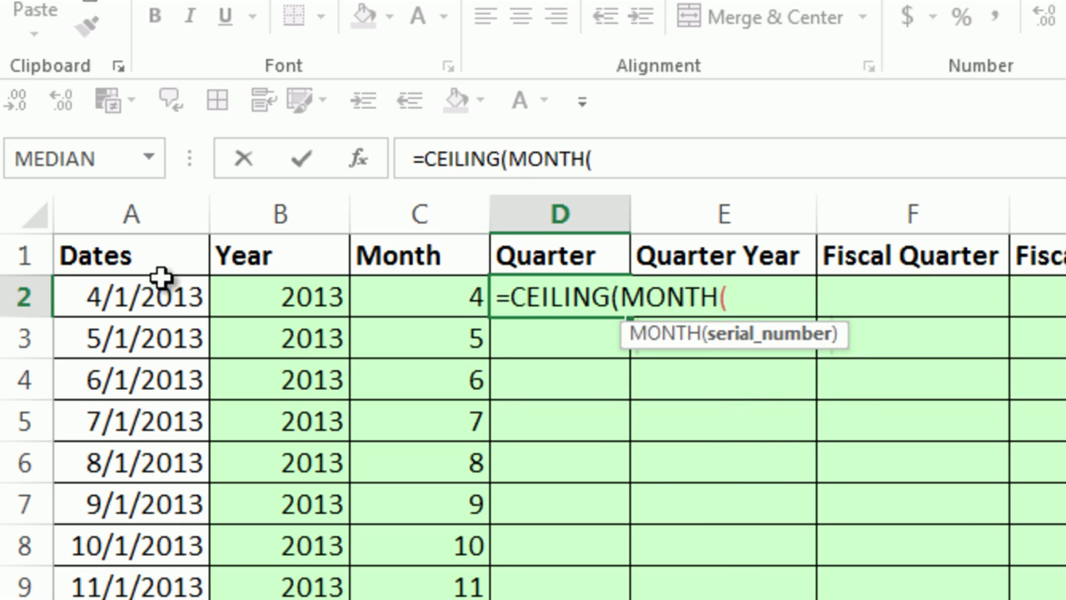
{"action": "left_click", "coordinate": [152, 291]}
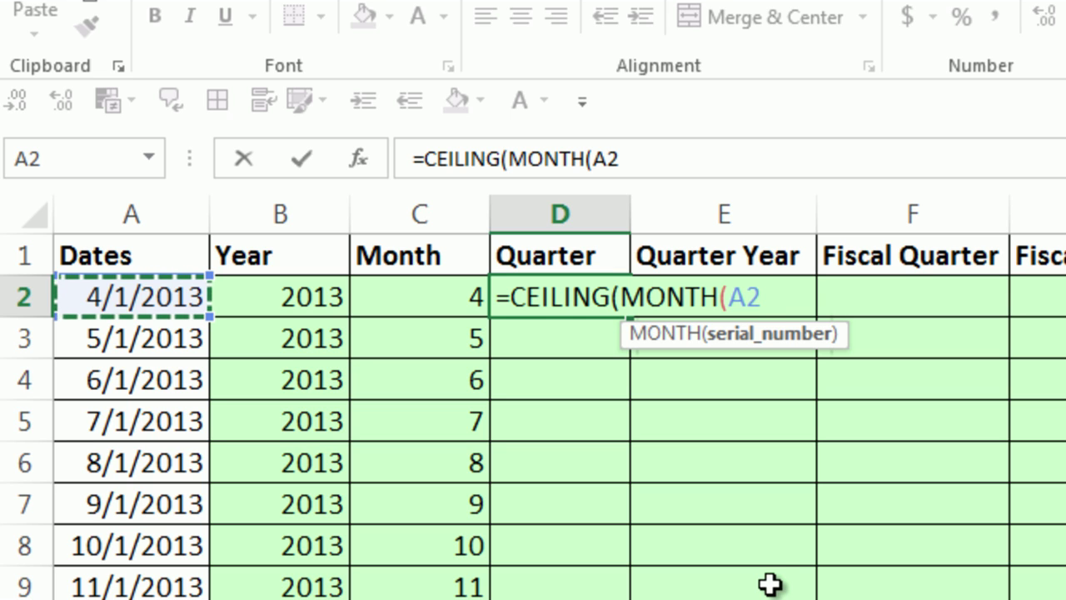
{"action": "type", "text": ")"}
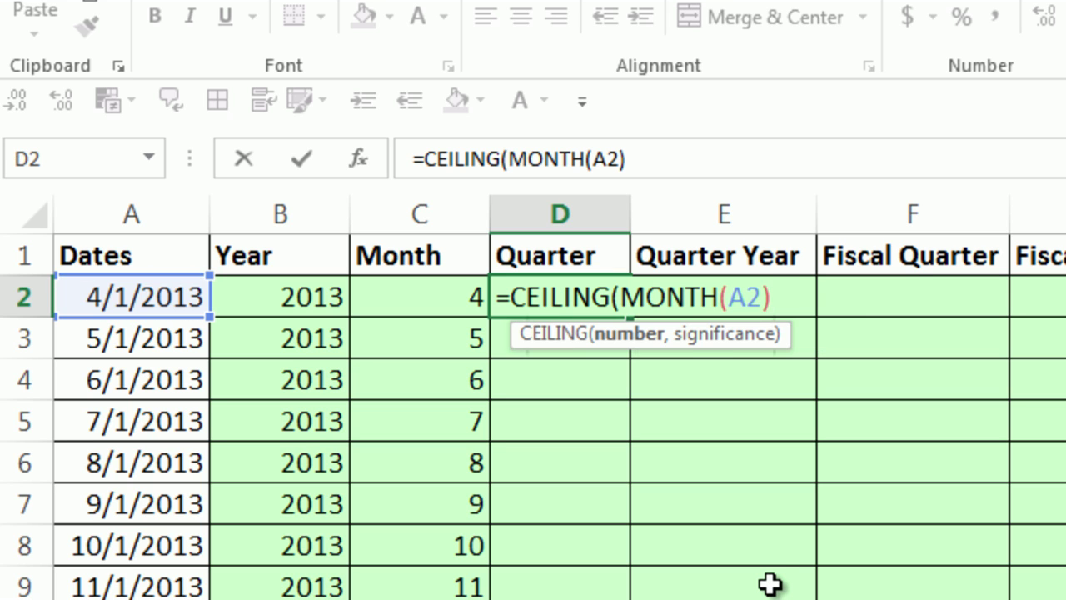
{"action": "type", "text": ","}
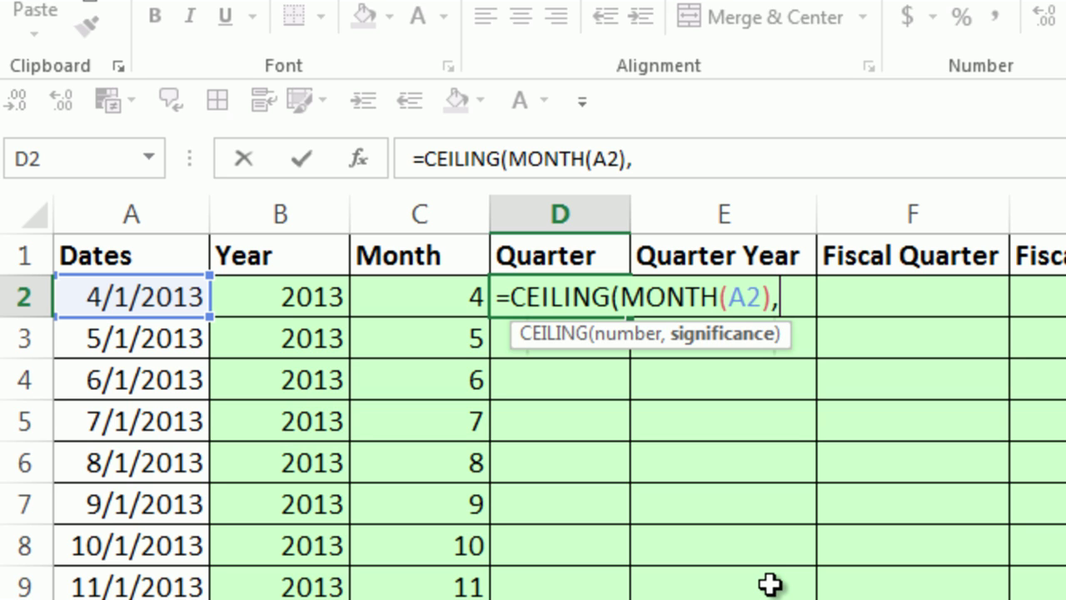
{"action": "type", "text": "3)"}
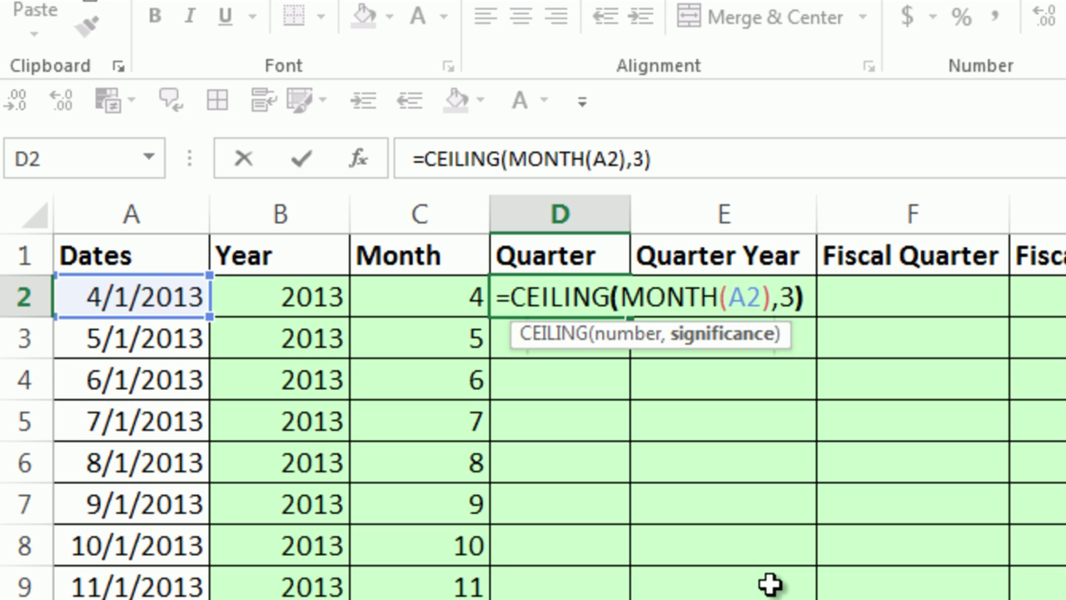
{"action": "key", "text": "ctrl+Return"}
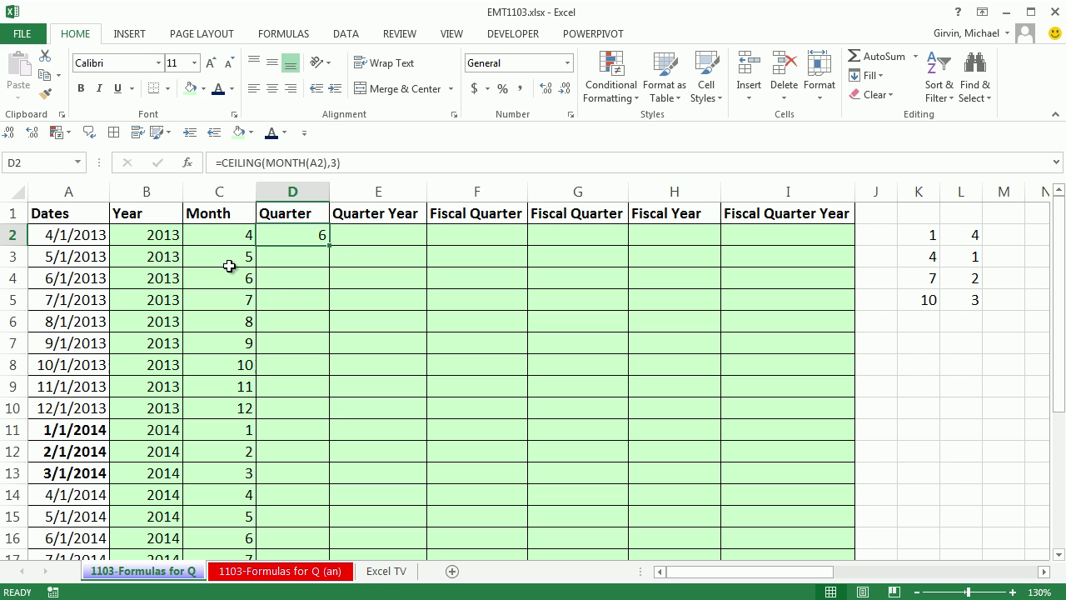
Change the Quarter formula to =CEILING(MONTH(A2),3)/3 down column D in General format, showing quarters 1–4.
{"action": "double_click", "coordinate": [330, 247]}
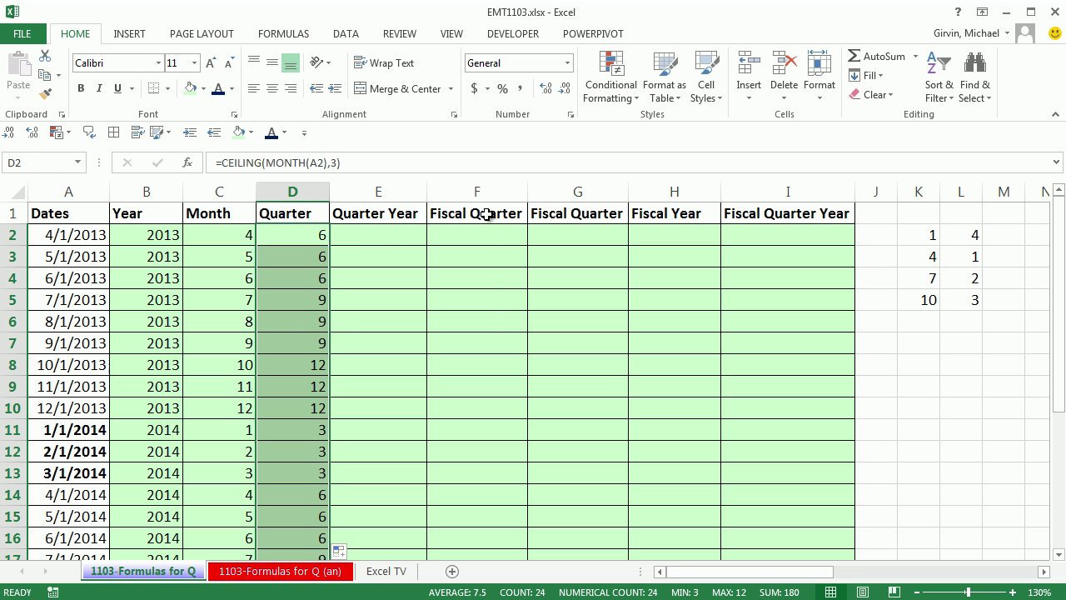
{"action": "key", "text": "F2"}
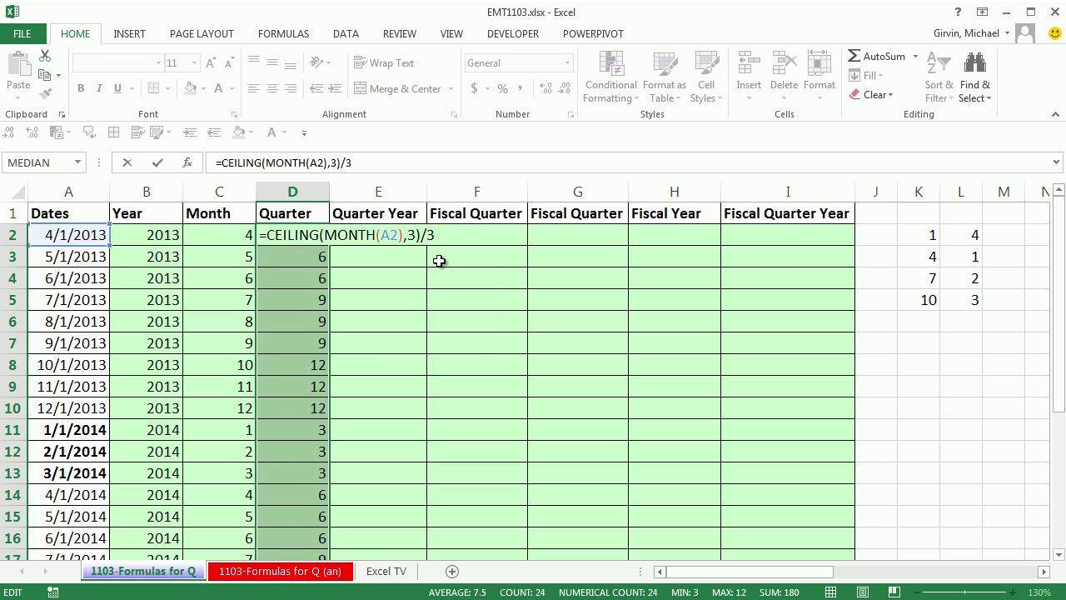
{"action": "key", "text": "ctrl+Return"}
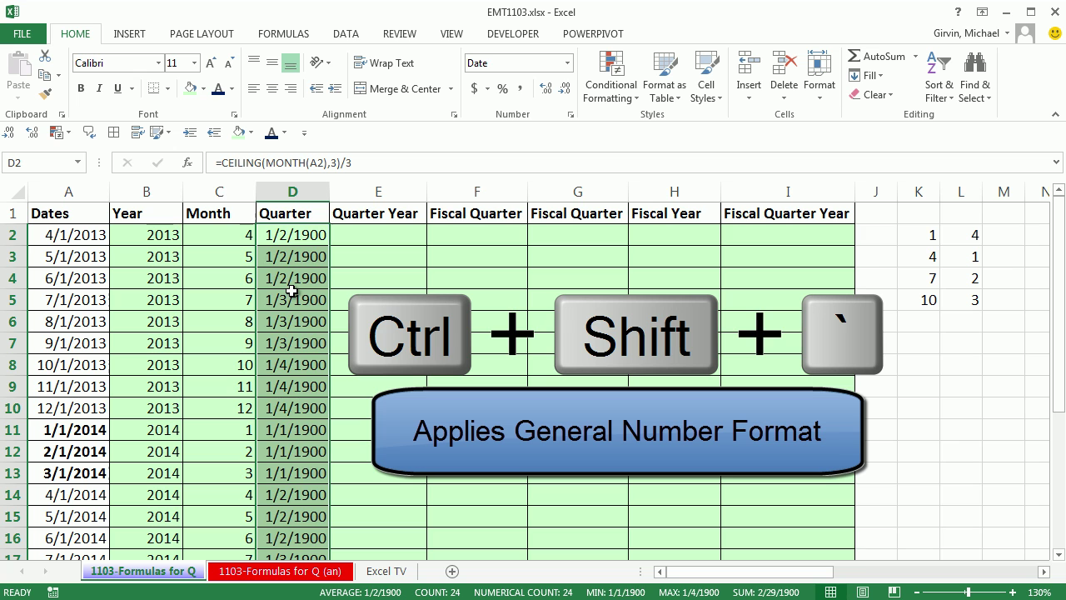
{"action": "key", "text": "ctrl+shift+grave"}
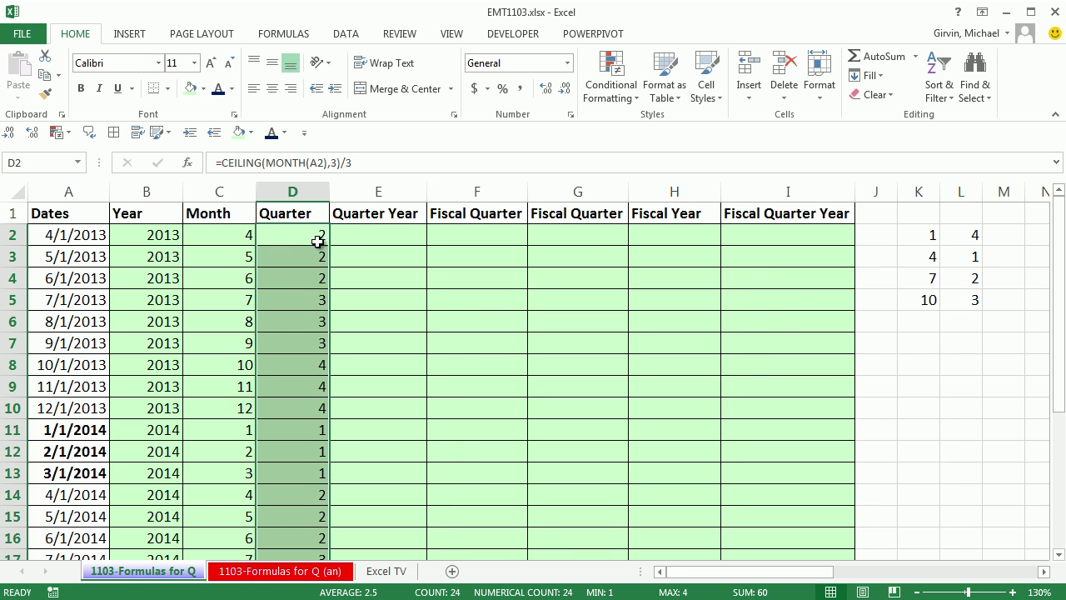
{"action": "left_click_drag", "start_coordinate": [311, 239], "coordinate": [305, 281]}
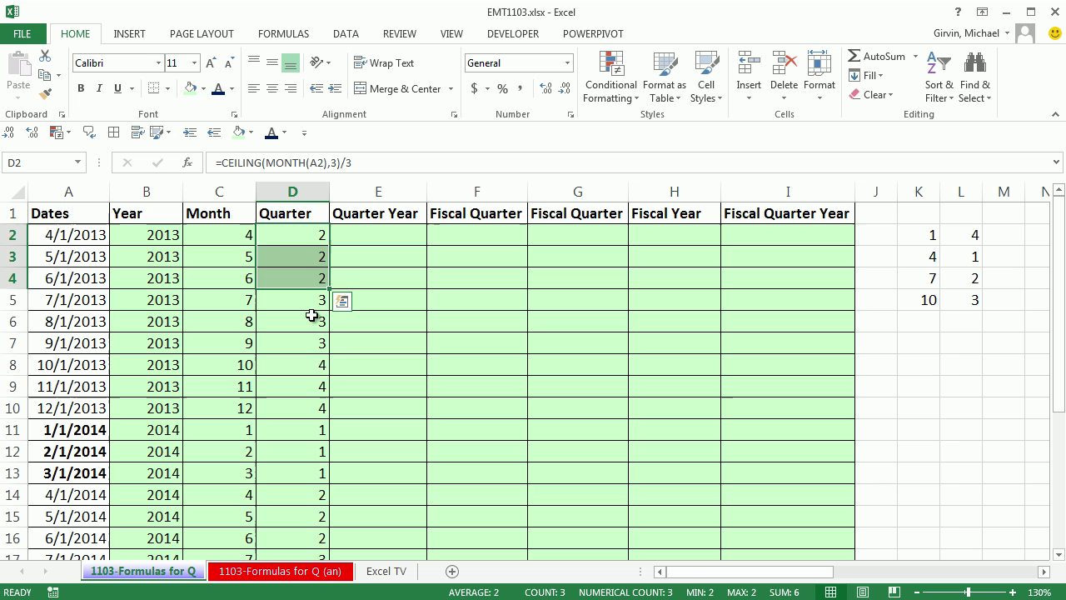
{"action": "left_click_drag", "start_coordinate": [291, 302], "coordinate": [296, 469]}
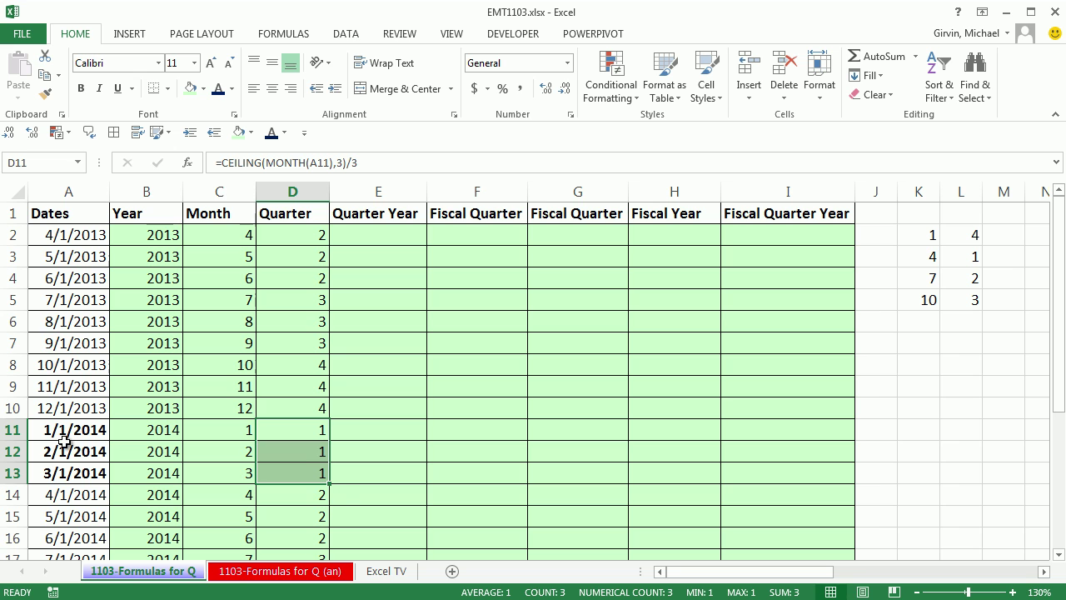
Inspect the formulas behind the Year and Month values without changing them.
{"action": "left_click", "coordinate": [397, 238]}
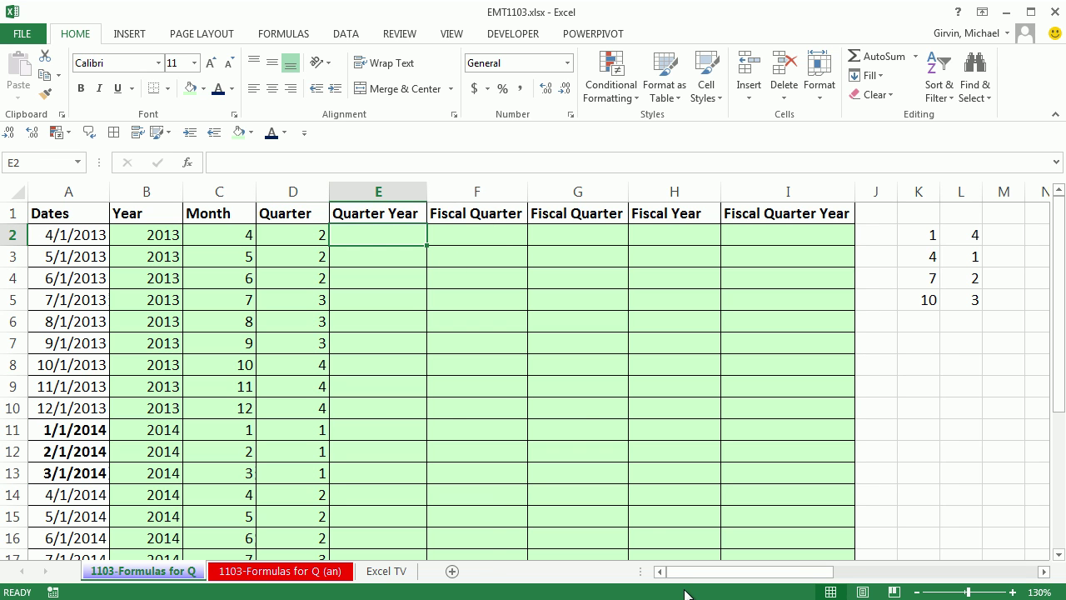
{"action": "double_click", "coordinate": [164, 236]}
{"action": "key", "text": "Escape"}
{"action": "double_click", "coordinate": [230, 235]}
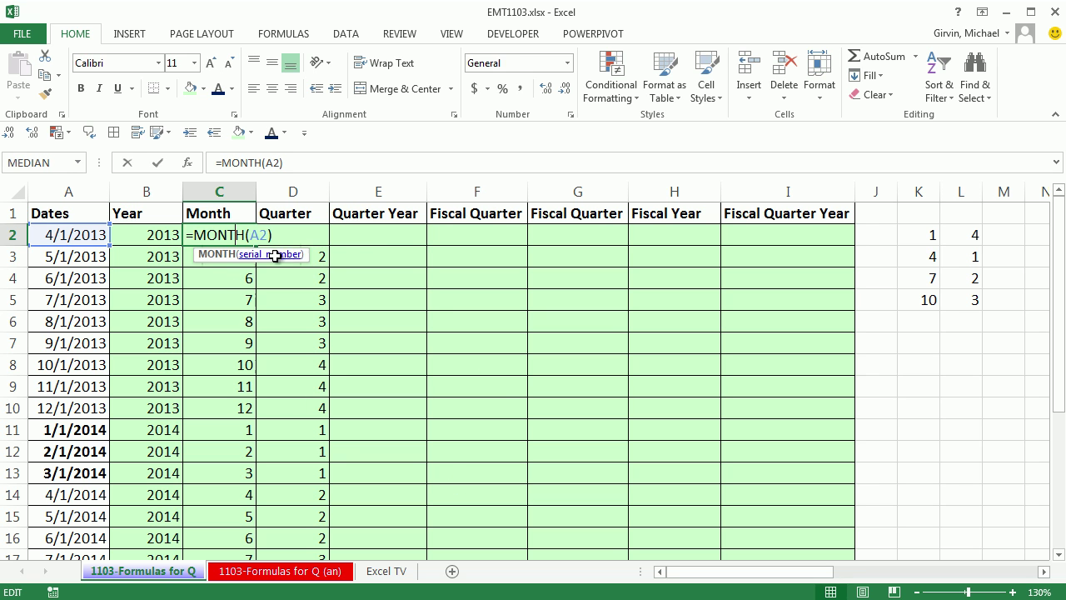
{"action": "key", "text": "Escape"}
Enter ="Q "&D2&" - "&B2 in E2 to label the first date Q 2 - 2013.
{"action": "left_click", "coordinate": [407, 239]}
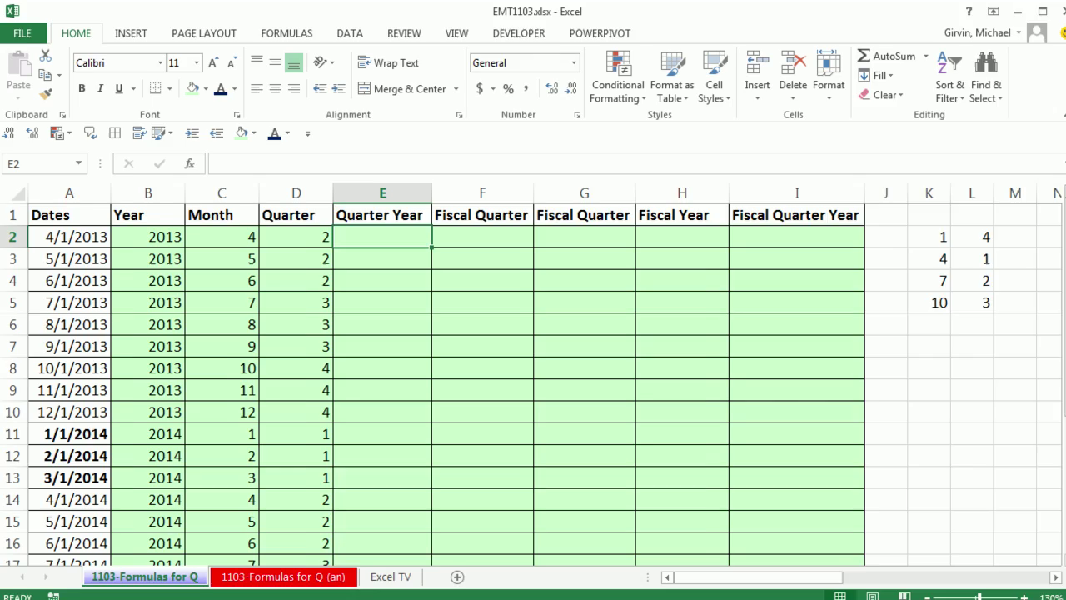
{"action": "type", "text": "="}
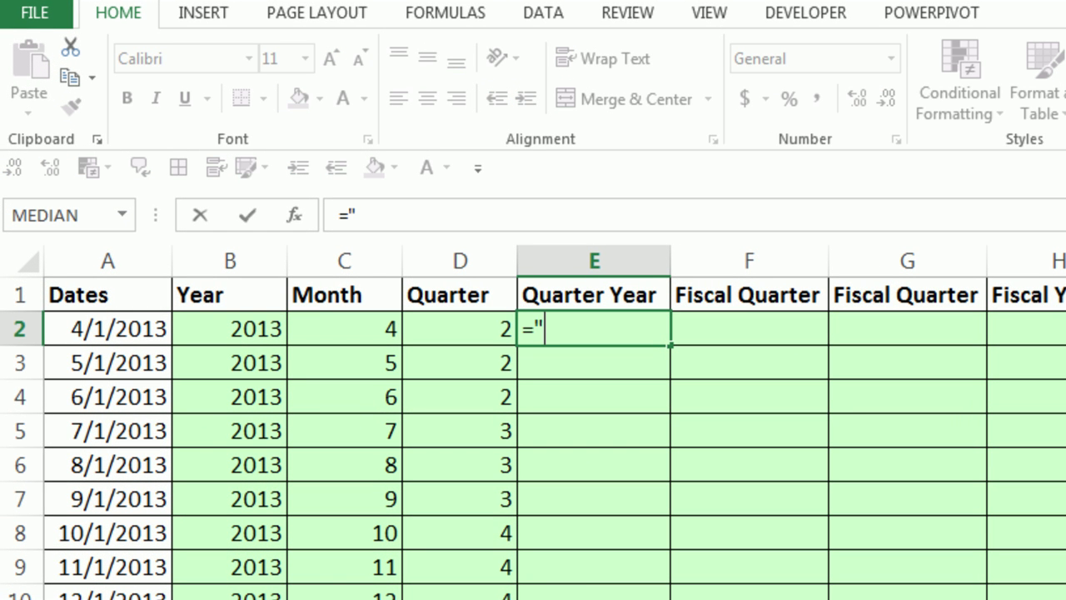
{"action": "type", "text": "\"Q"}
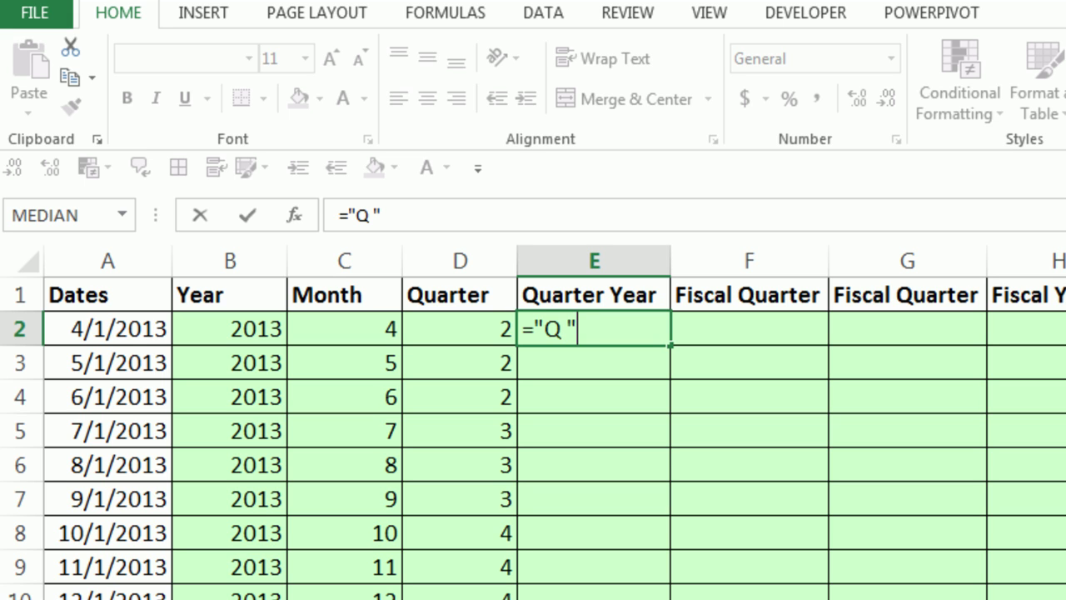
{"action": "type", "text": " \"&"}
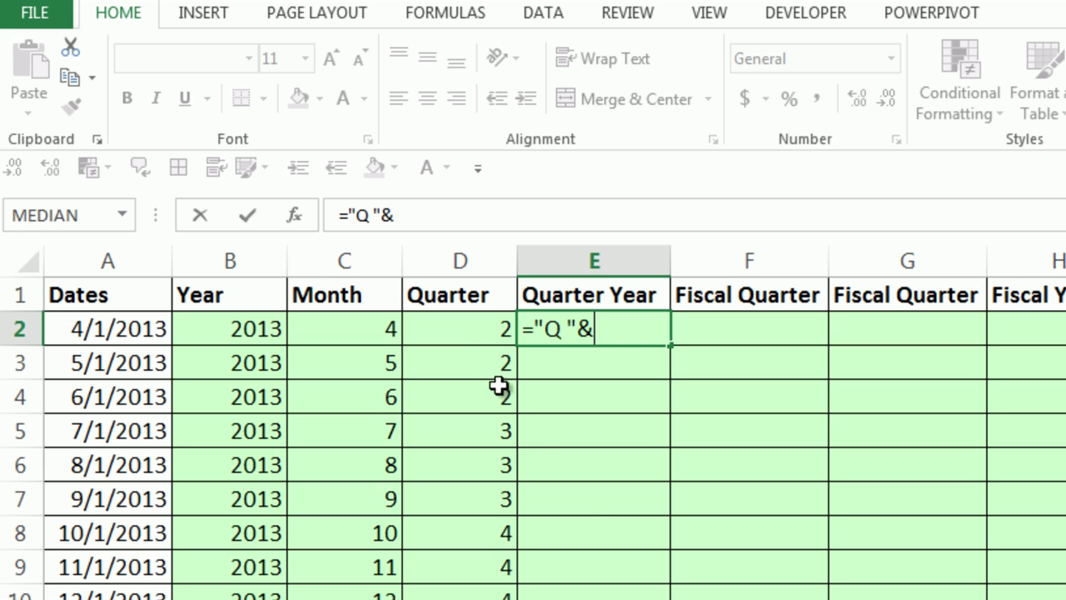
{"action": "left_click", "coordinate": [472, 337]}
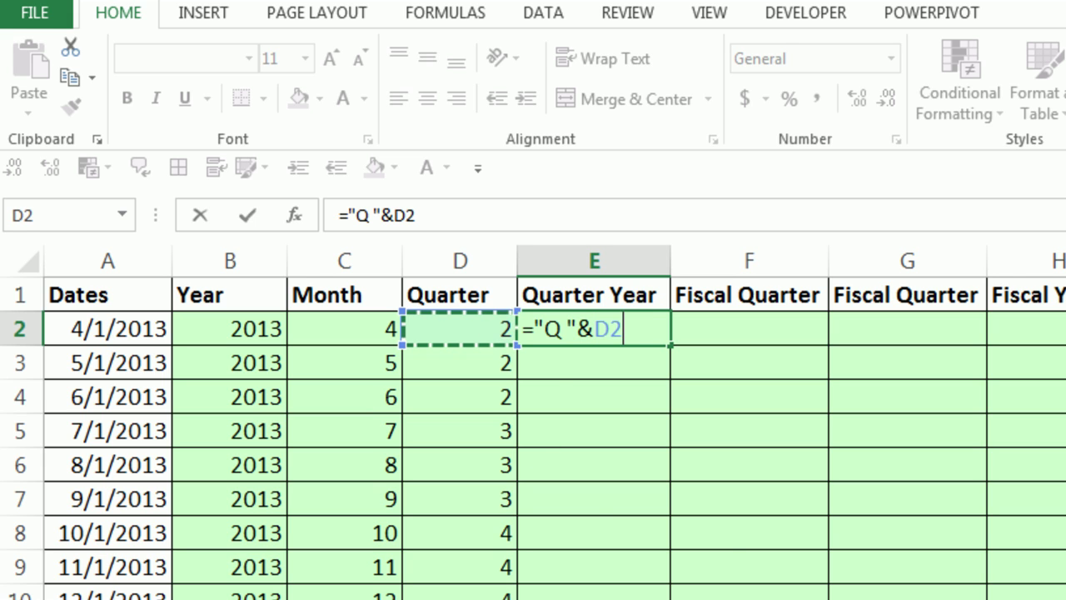
{"action": "type", "text": "&"}
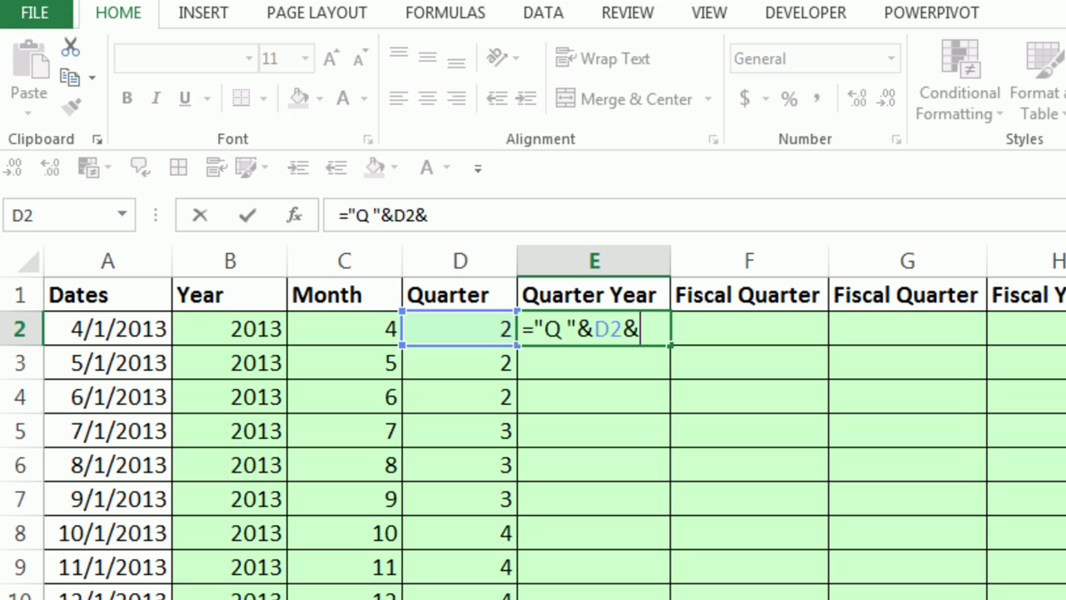
{"action": "type", "text": "\" - \"&"}
{"action": "left_click", "coordinate": [264, 324]}
{"action": "key", "text": "ctrl+Return"}
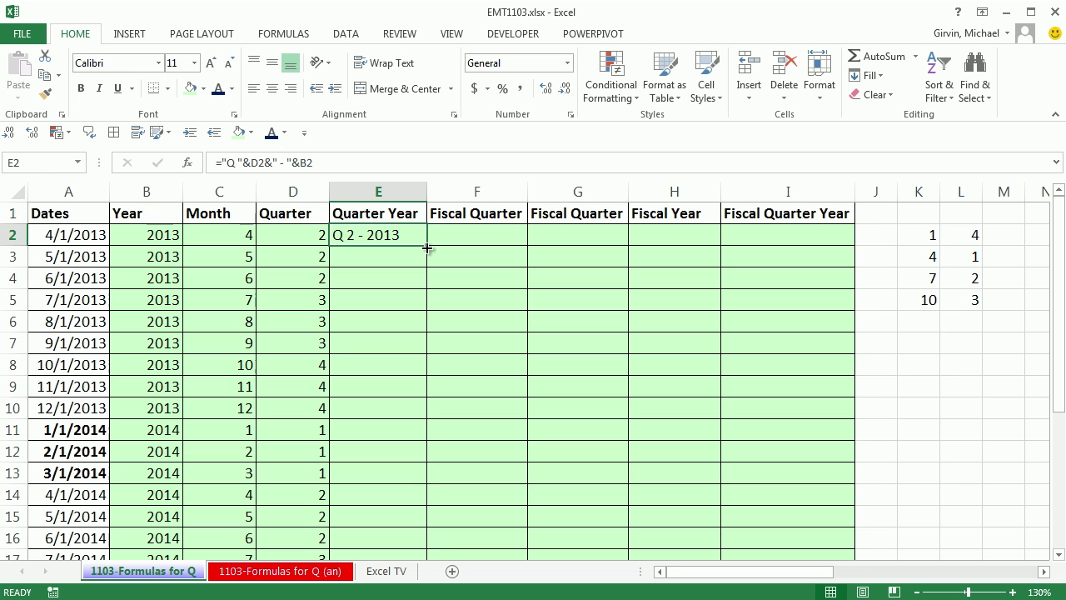
{"action": "double_click", "coordinate": [668, 344]}
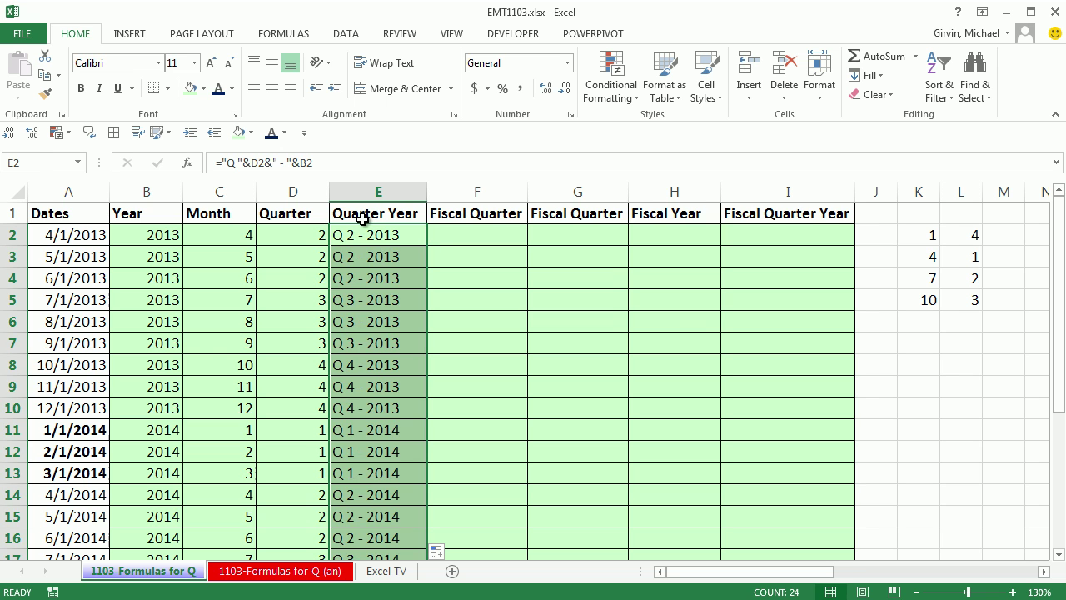
{"action": "left_click_drag", "start_coordinate": [365, 220], "coordinate": [350, 350]}
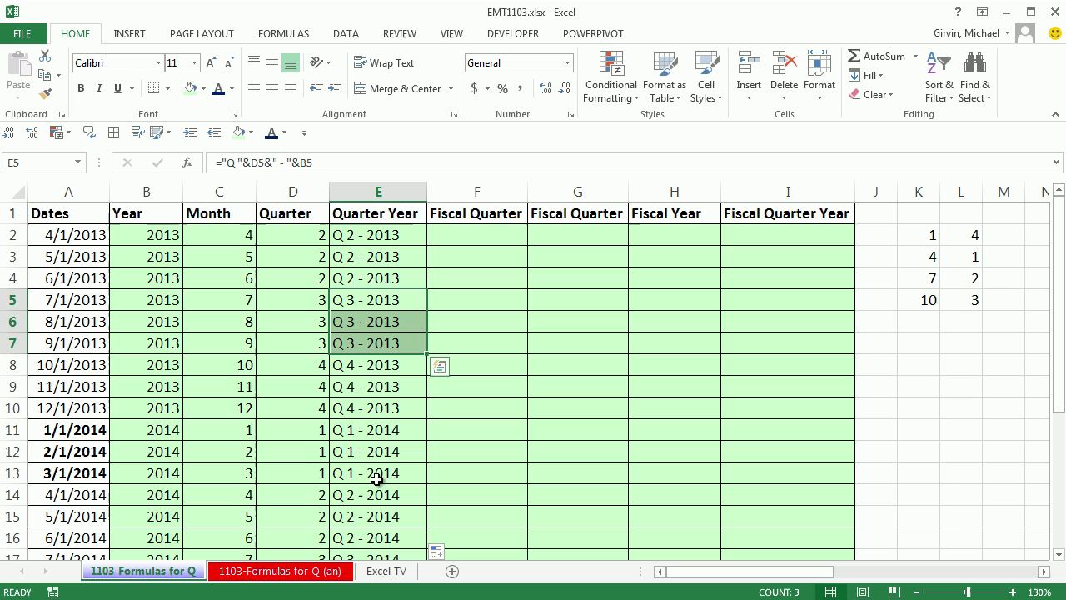
{"action": "left_click_drag", "start_coordinate": [366, 430], "coordinate": [372, 472]}
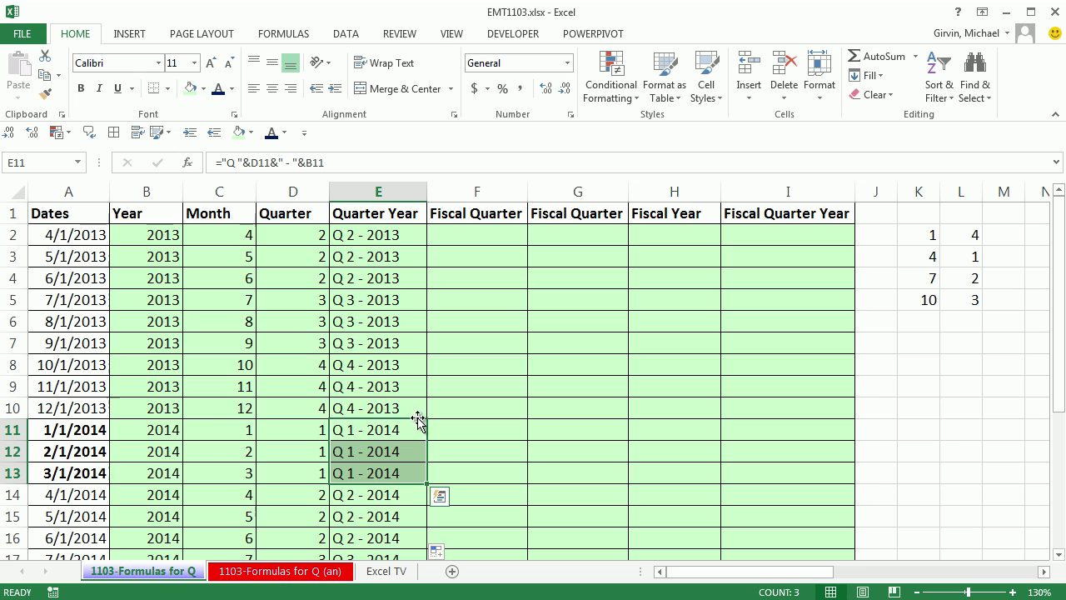
{"action": "left_click", "coordinate": [487, 244]}
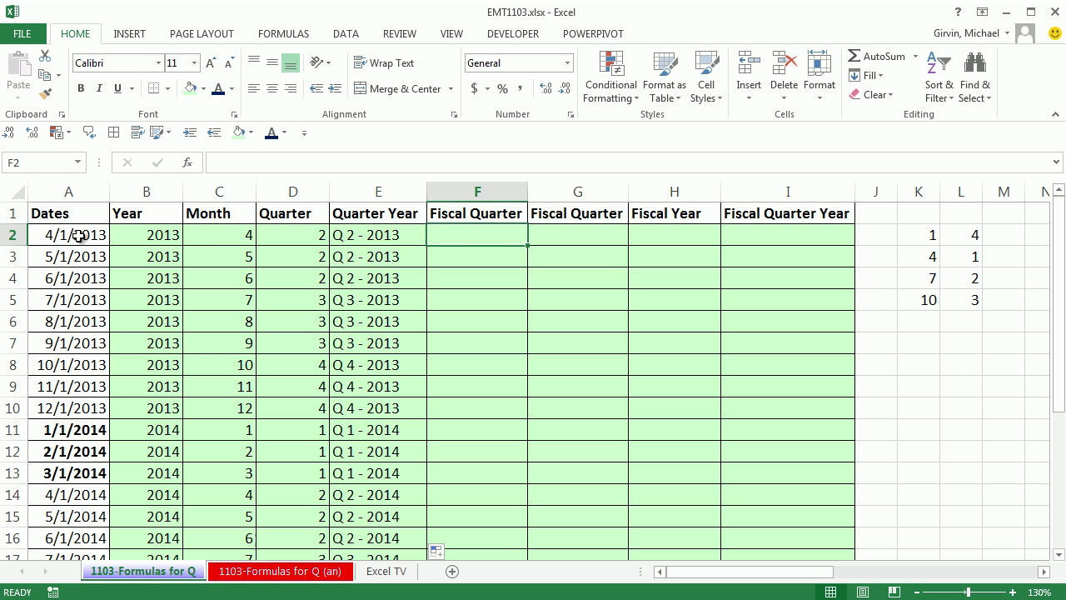
{"action": "left_click_drag", "start_coordinate": [79, 236], "coordinate": [80, 473]}
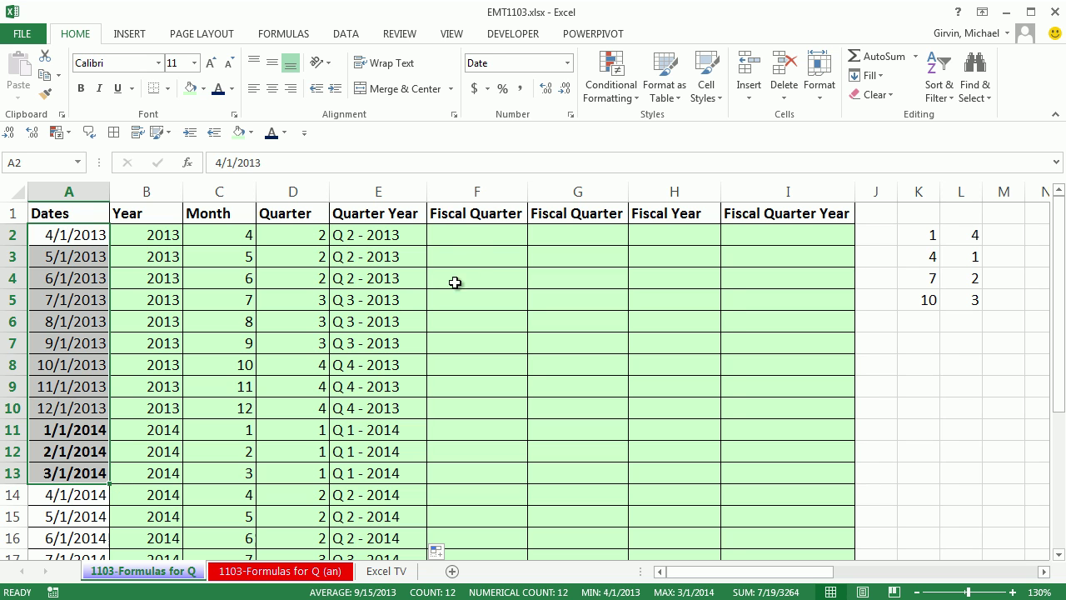
{"action": "left_click", "coordinate": [475, 234]}
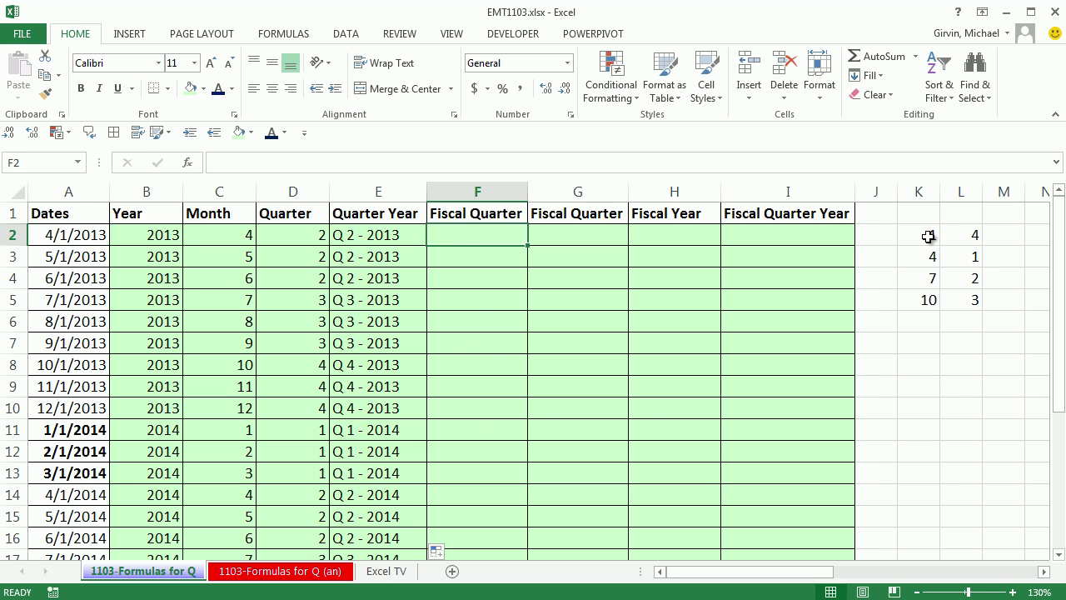
{"action": "left_click_drag", "start_coordinate": [927, 236], "coordinate": [966, 266]}
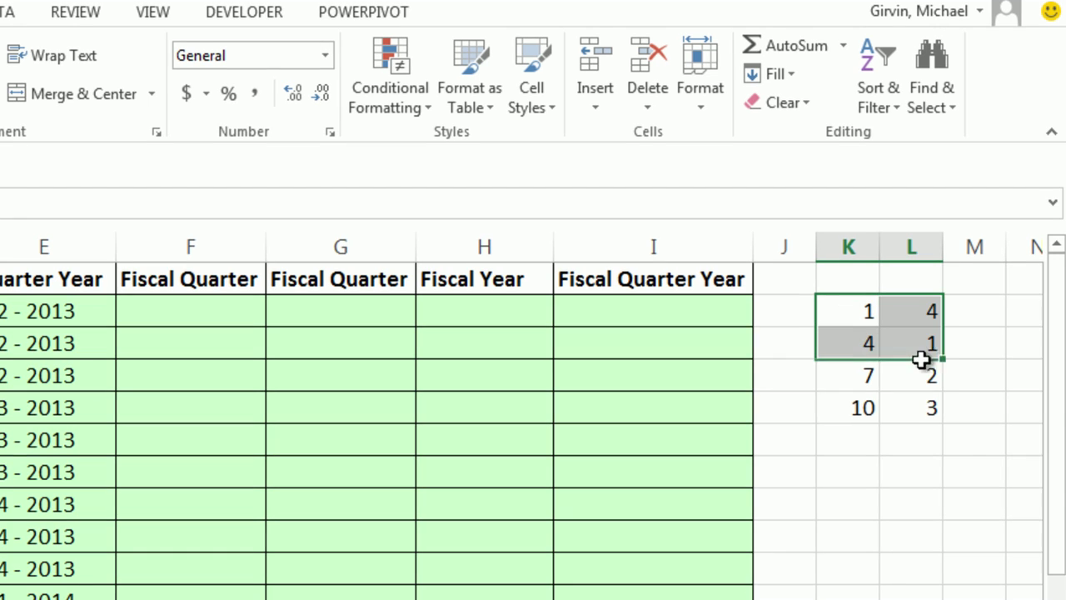
{"action": "left_click_drag", "start_coordinate": [921, 358], "coordinate": [922, 408]}
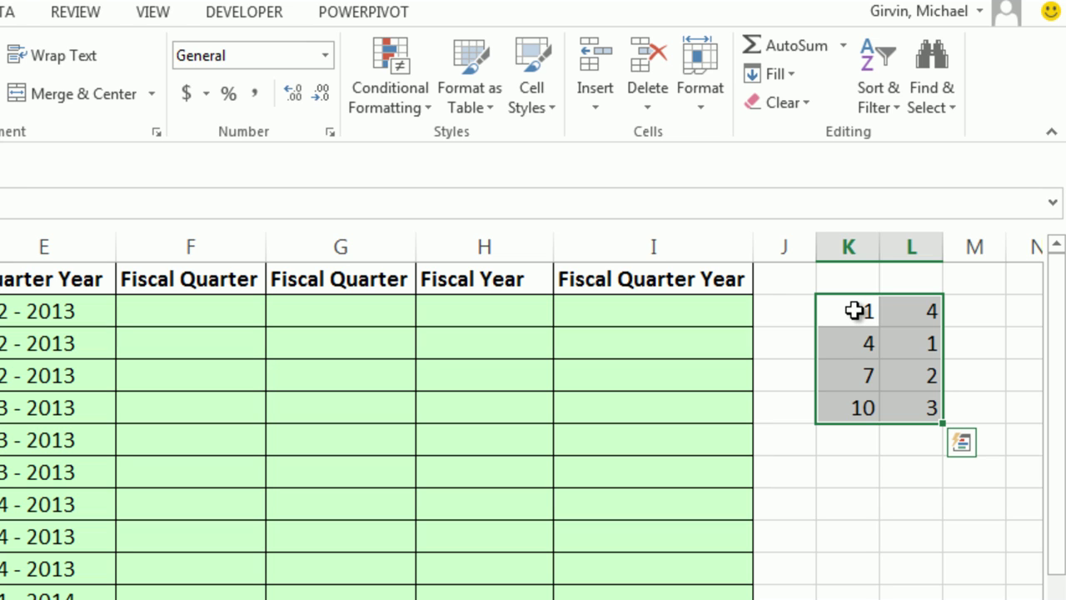
{"action": "left_click", "coordinate": [908, 311]}
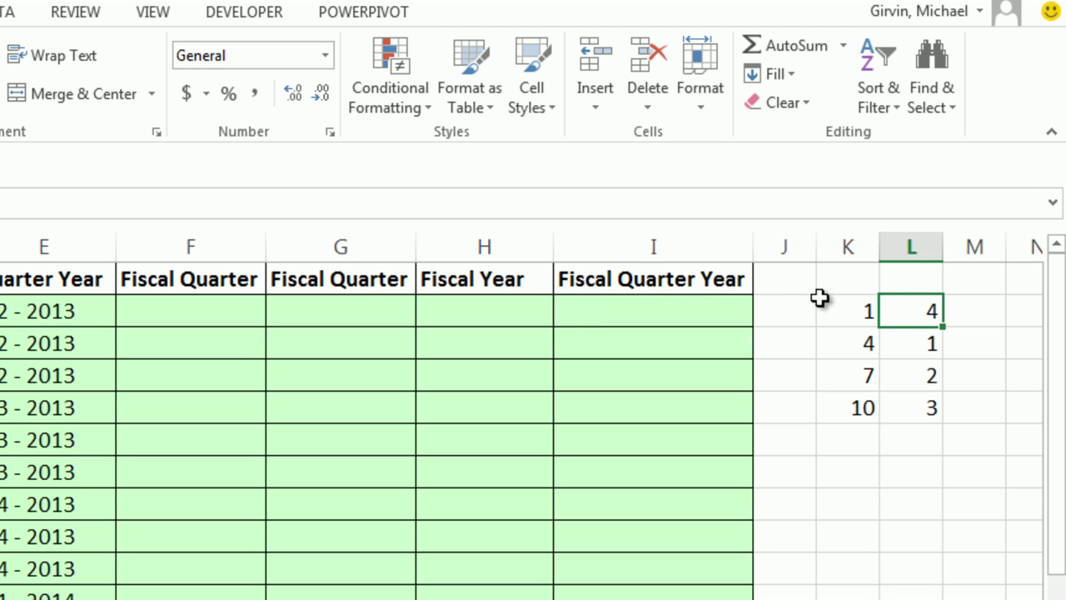
{"action": "left_click", "coordinate": [846, 311]}
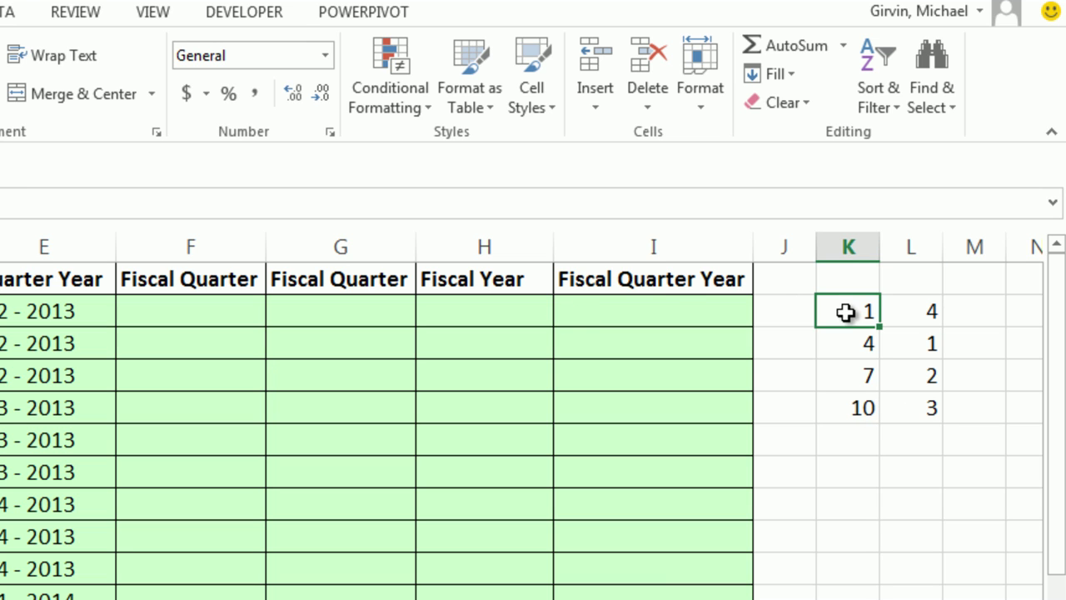
{"action": "left_click", "coordinate": [937, 312]}
{"action": "left_click", "coordinate": [851, 351]}
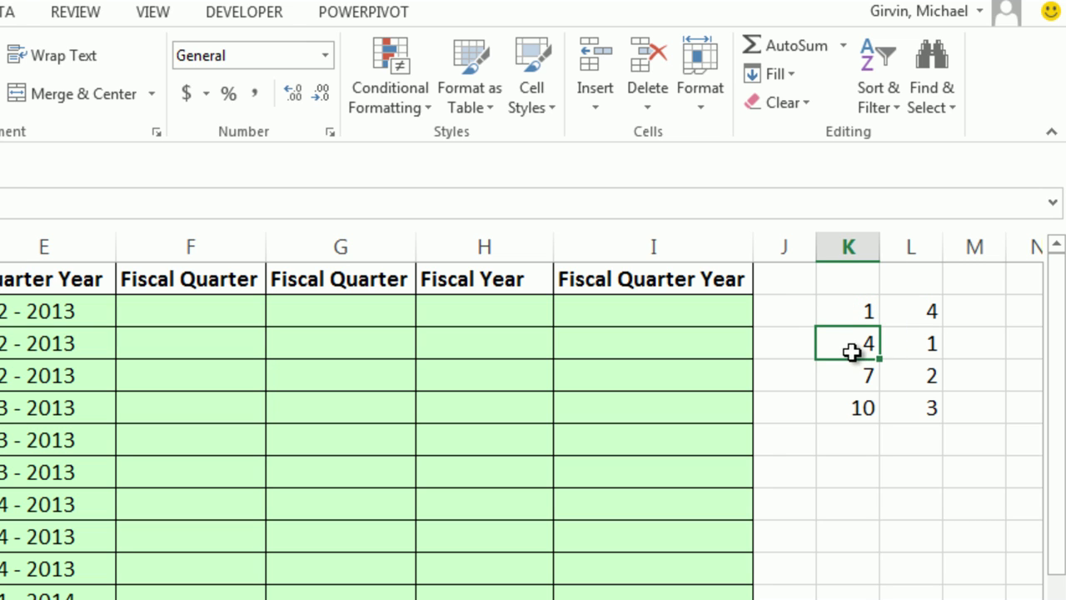
{"action": "left_click", "coordinate": [916, 345]}
{"action": "left_click", "coordinate": [851, 376]}
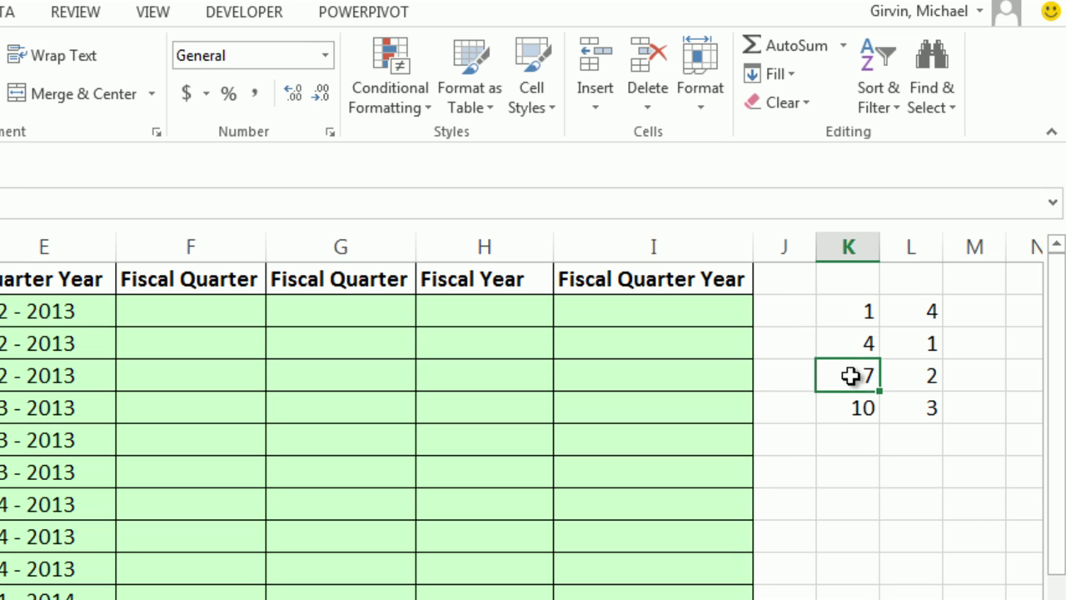
{"action": "left_click", "coordinate": [210, 315]}
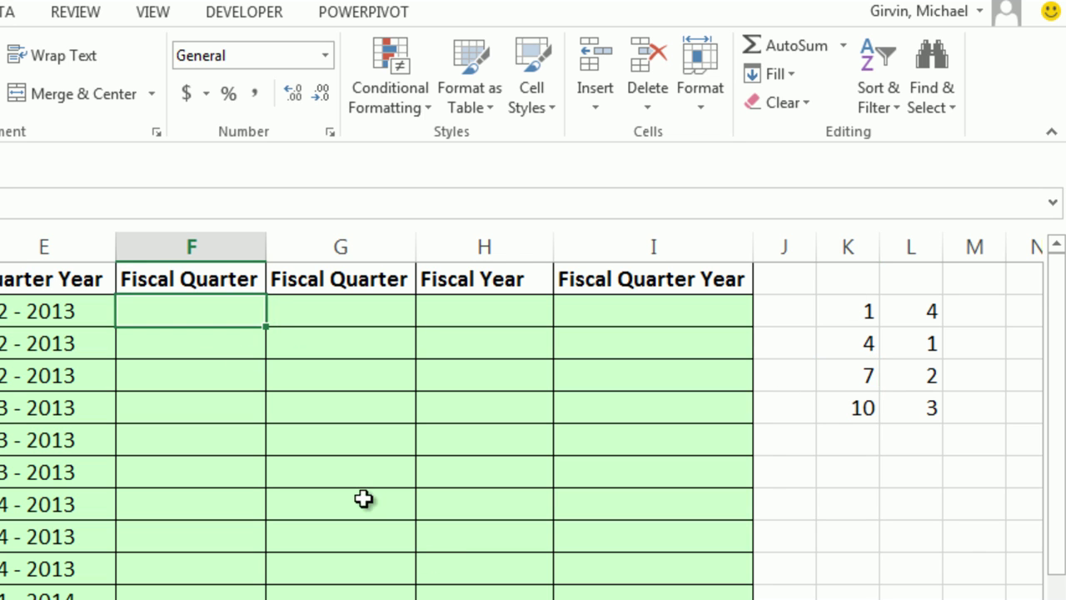
In F2 enter =LOOKUP(MONTH(A2),$K$2:$L$5) using the absolute month-to-quarter table.
{"action": "type", "text": "=loo"}
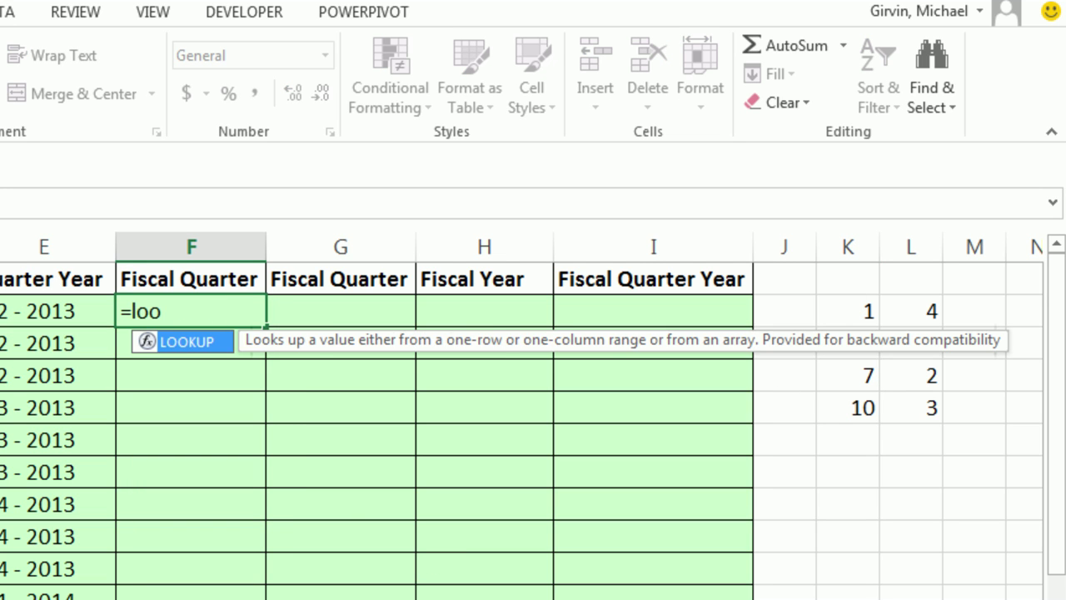
{"action": "key", "text": "Tab"}
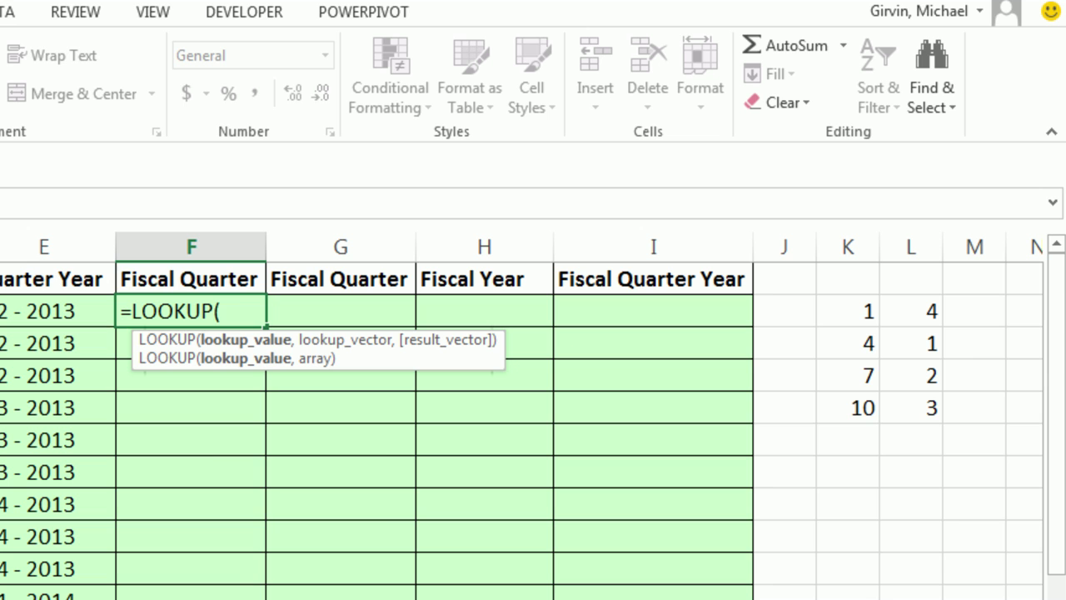
{"action": "type", "text": "mon"}
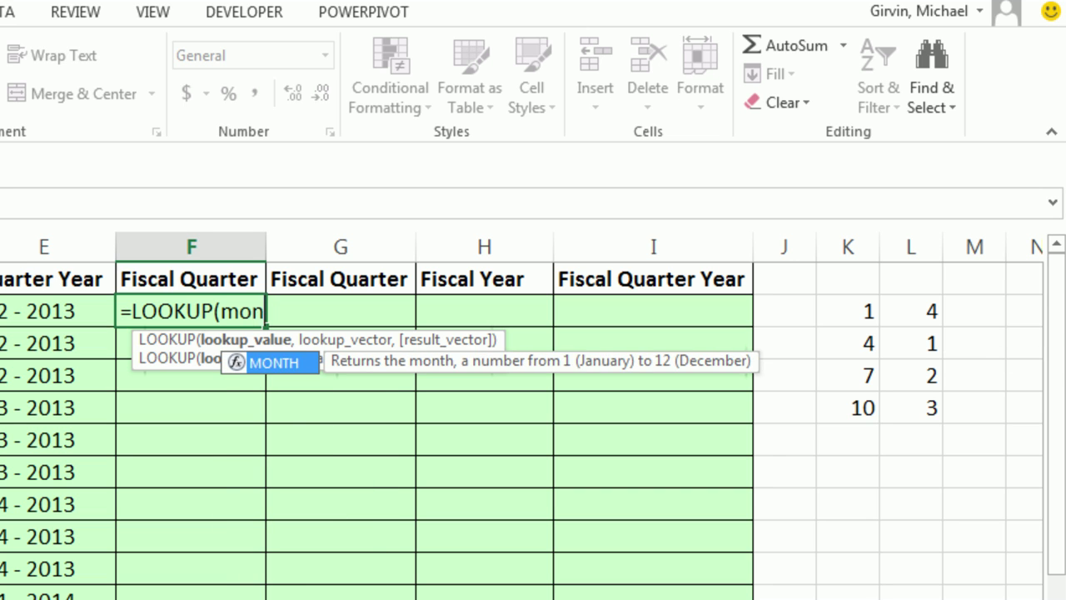
{"action": "key", "text": "Tab"}
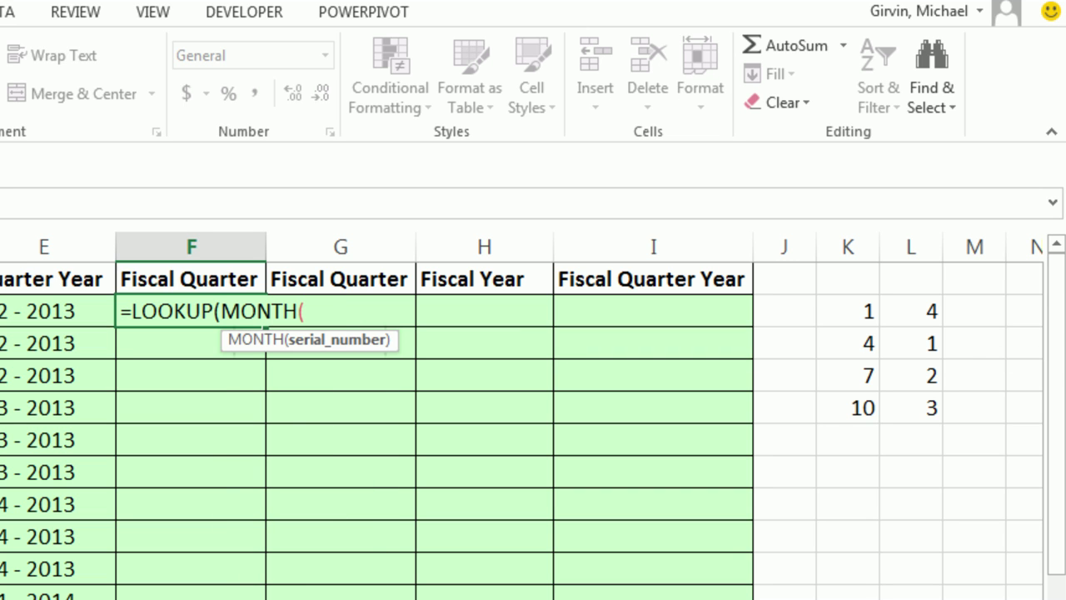
{"action": "type", "text": "A2)"}
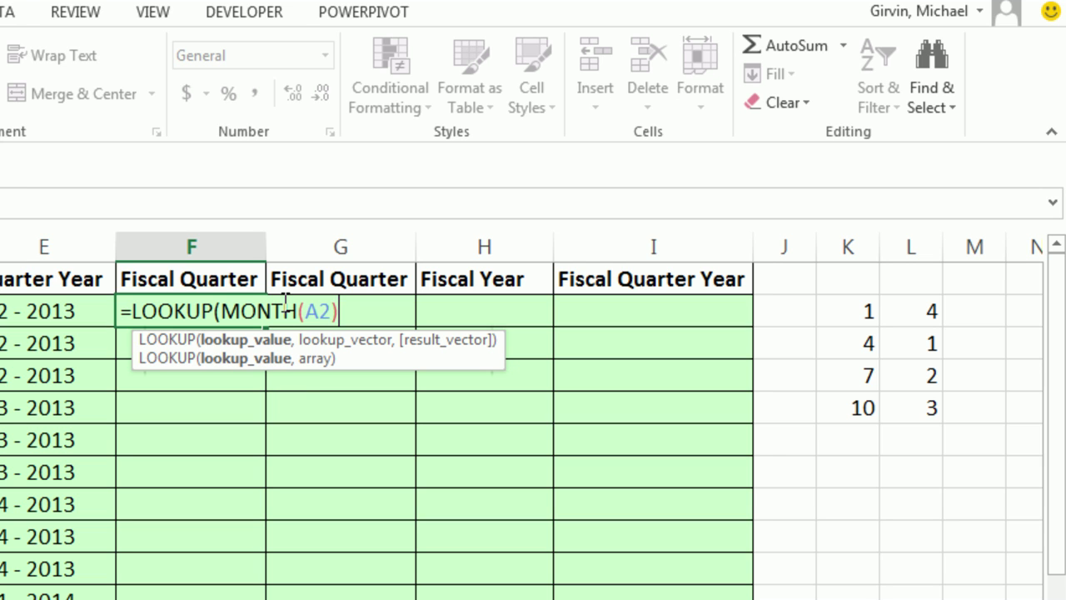
{"action": "type", "text": ","}
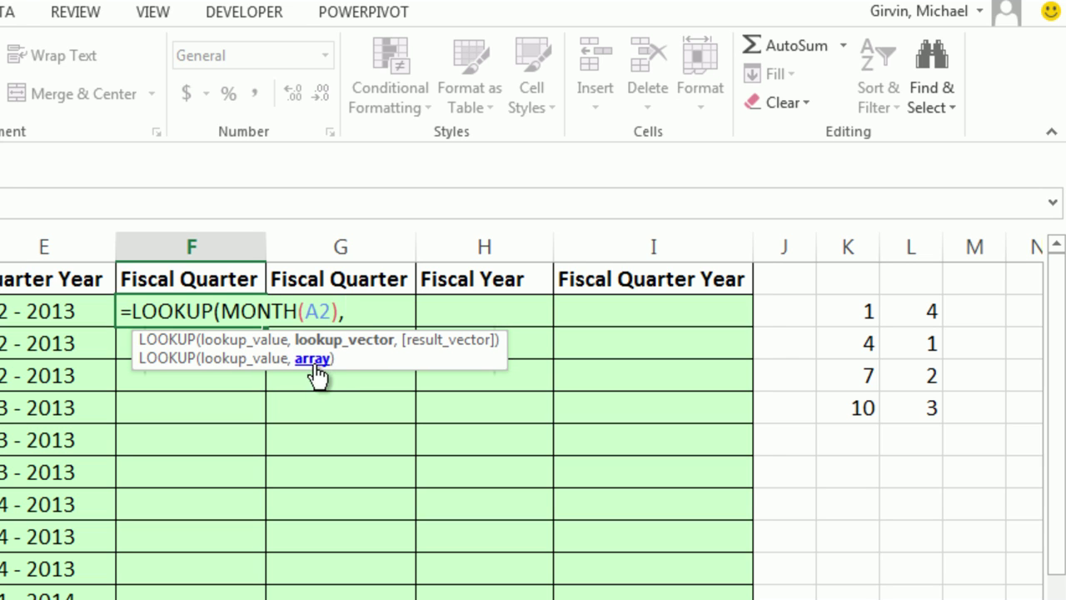
{"action": "left_click_drag", "start_coordinate": [858, 315], "coordinate": [915, 416]}
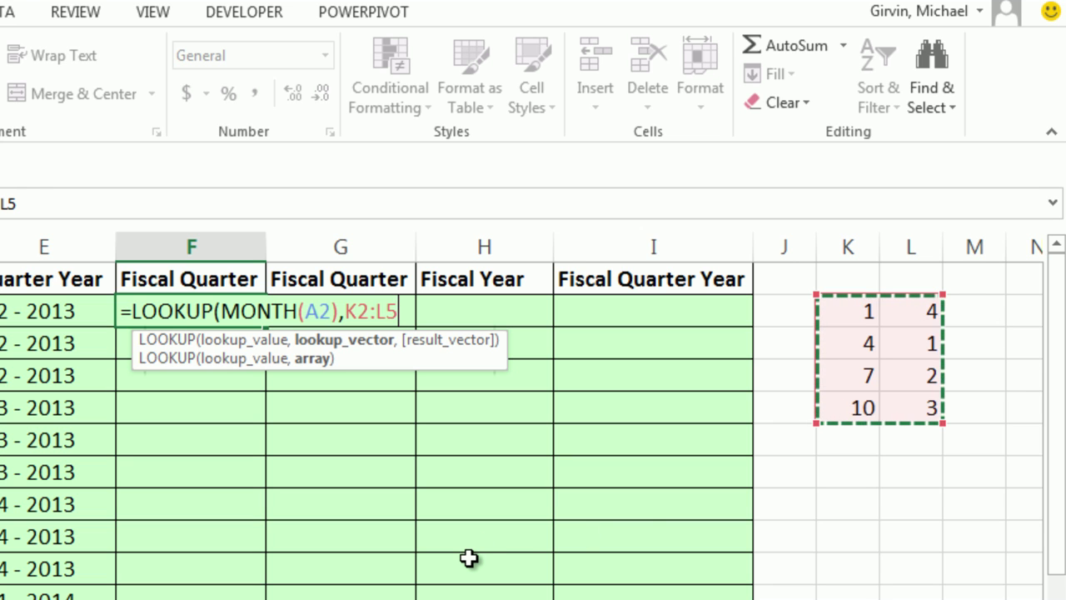
{"action": "key", "text": "F4"}
{"action": "type", "text": ")"}
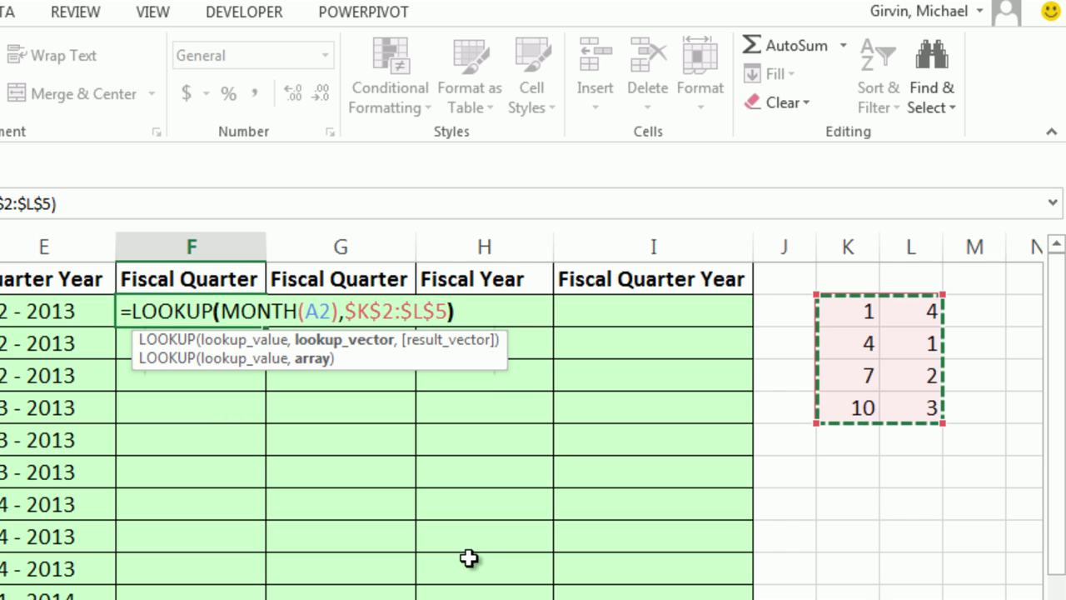
{"action": "key", "text": "ctrl+Return"}
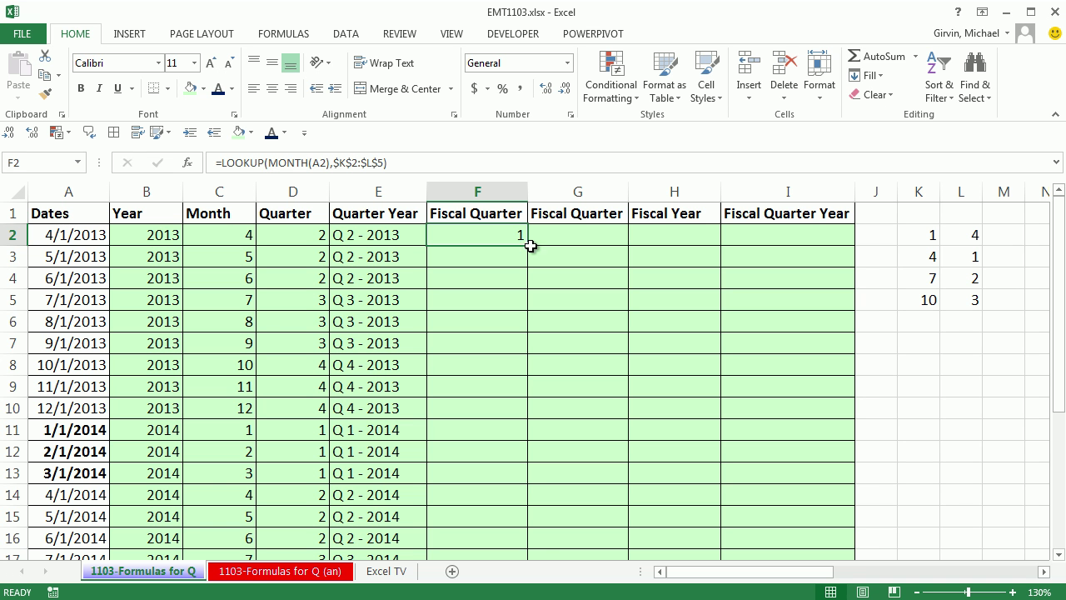
Fill the LOOKUP formula down column F and check April–June 2013 and January–March 2014 results.
{"action": "double_click", "coordinate": [527, 245]}
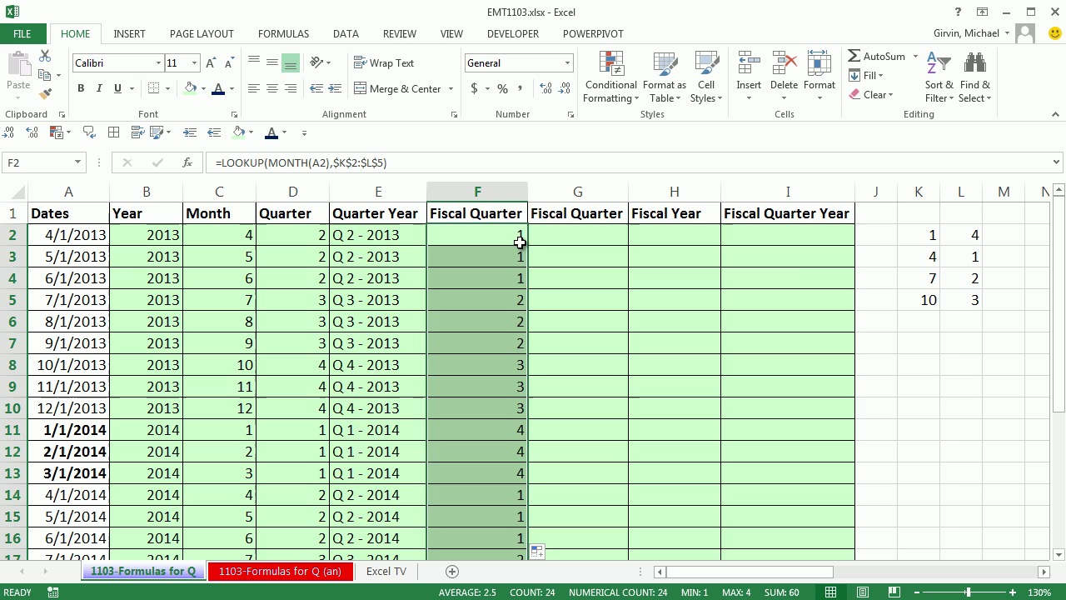
{"action": "left_click_drag", "start_coordinate": [517, 240], "coordinate": [504, 277]}
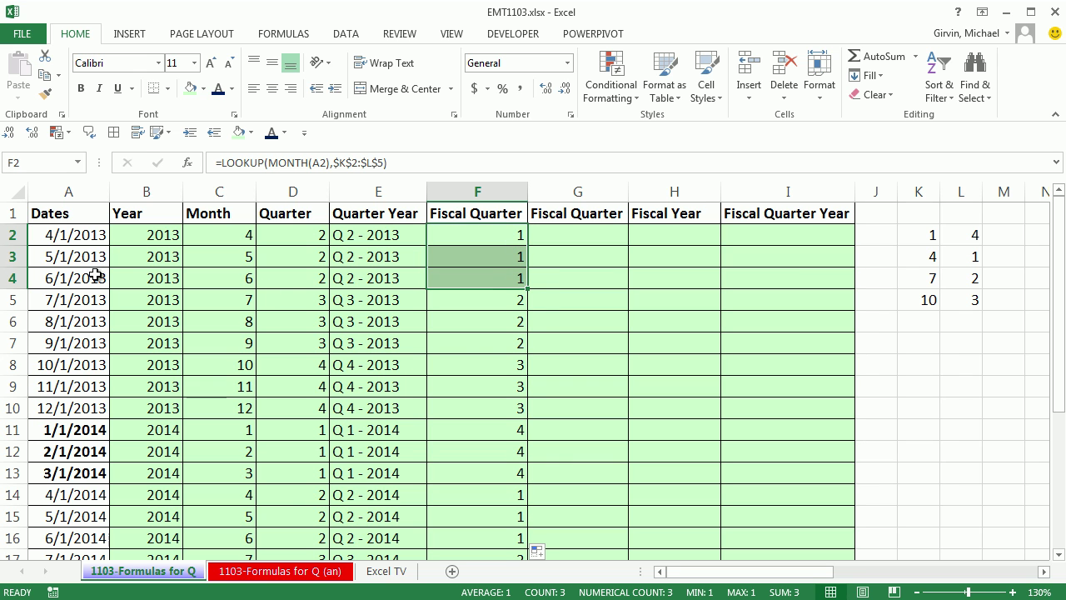
{"action": "left_click_drag", "start_coordinate": [505, 486], "coordinate": [506, 428]}
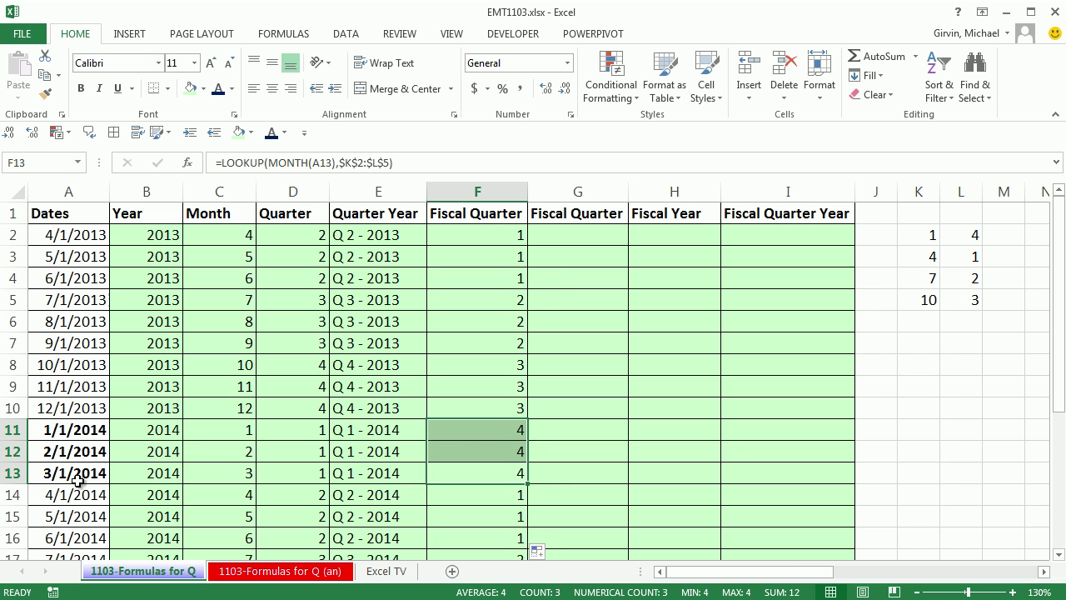
Replace F2's table reference with the array constant {1,4;4,1;7,2;10,3} using F9.
{"action": "double_click", "coordinate": [506, 228]}
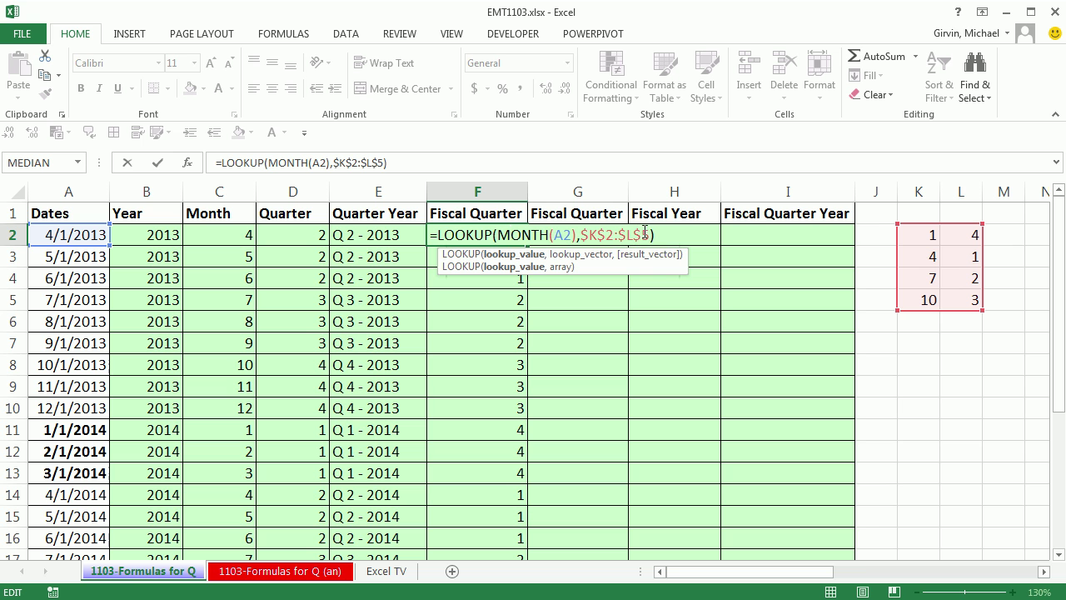
{"action": "left_click_drag", "start_coordinate": [582, 235], "coordinate": [652, 236]}
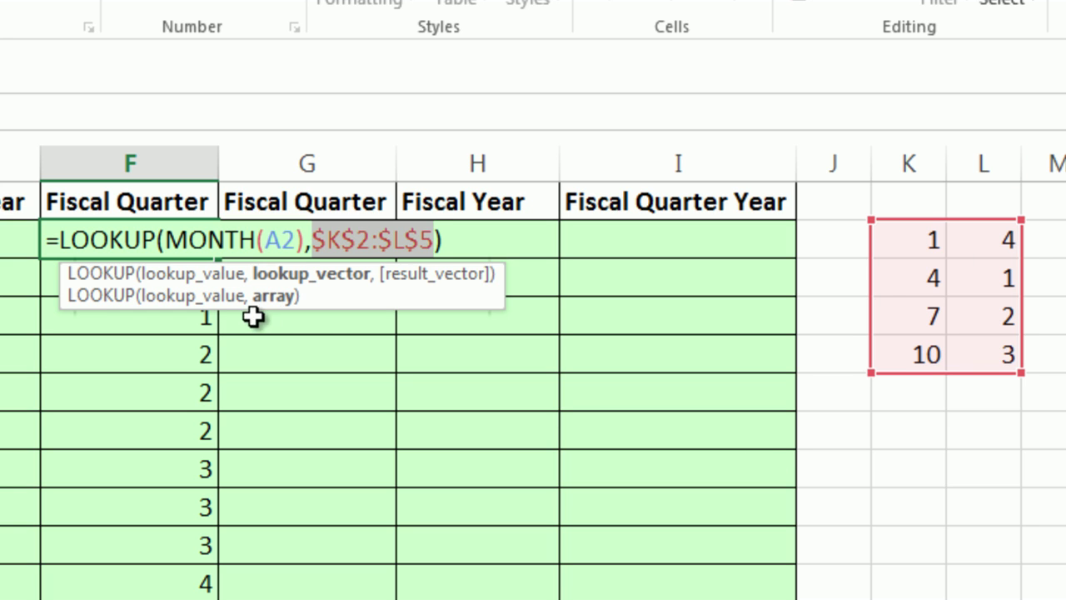
{"action": "key", "text": "F9"}
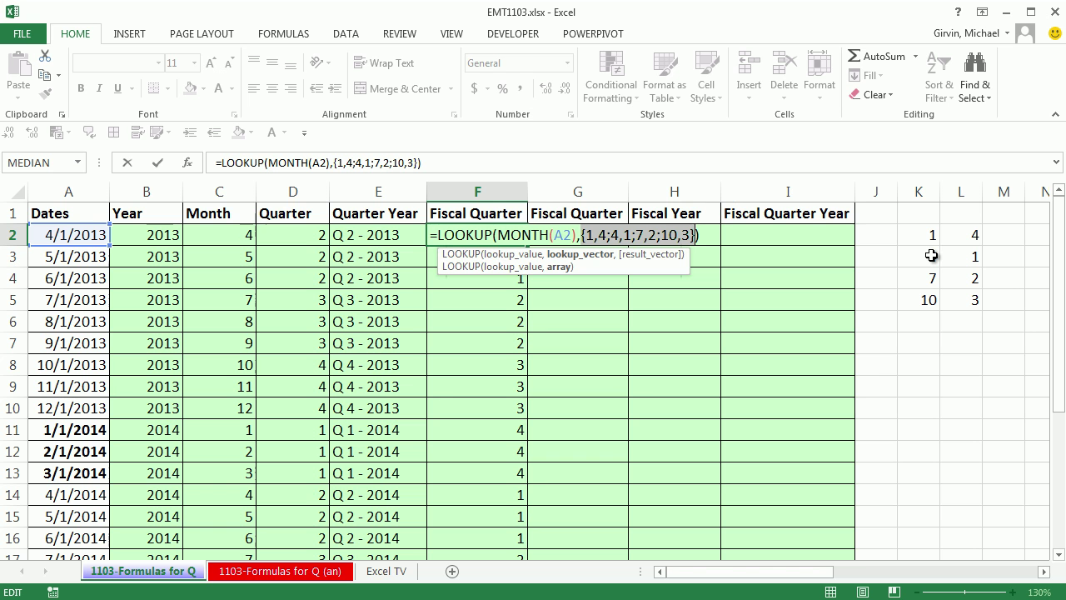
{"action": "key", "text": "ctrl+Return"}
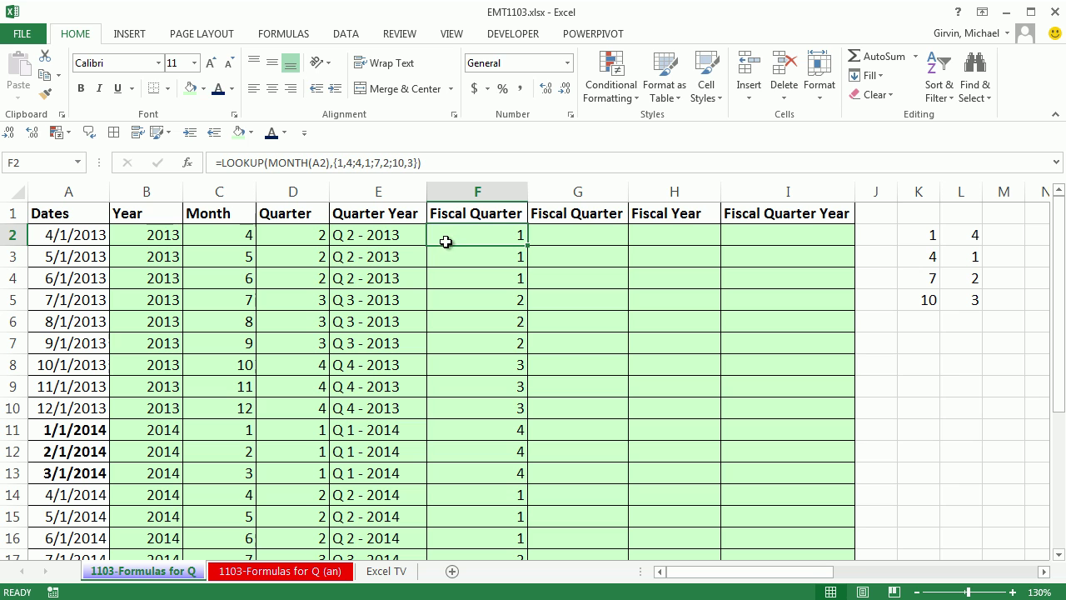
Fill the array-constant formula down column F and reopen F2 to review it.
{"action": "key", "text": "F2"}
{"action": "key", "text": "ctrl+Return"}
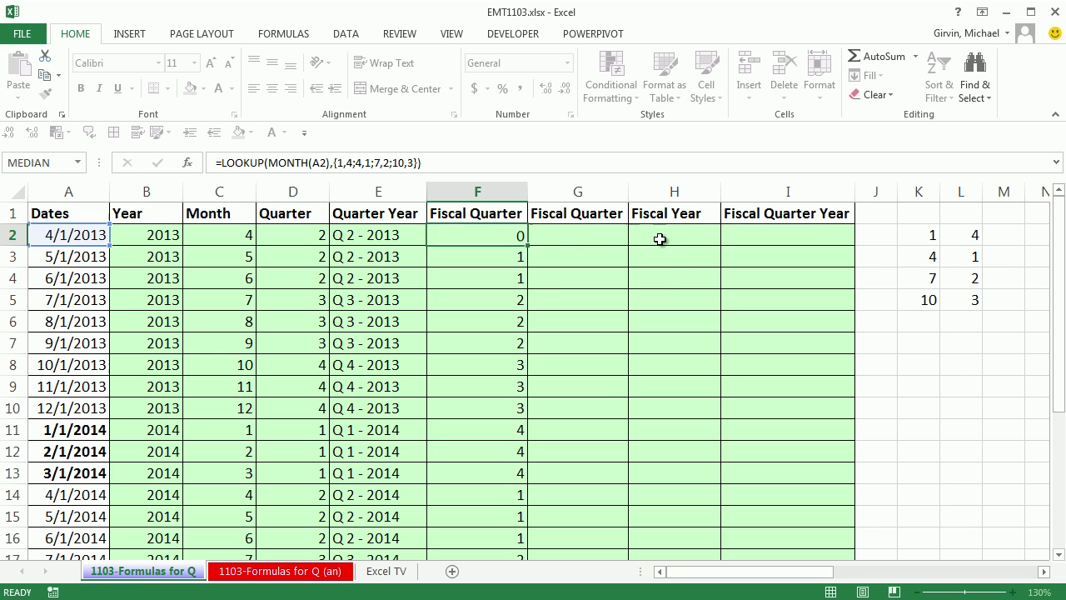
{"action": "double_click", "coordinate": [530, 247]}
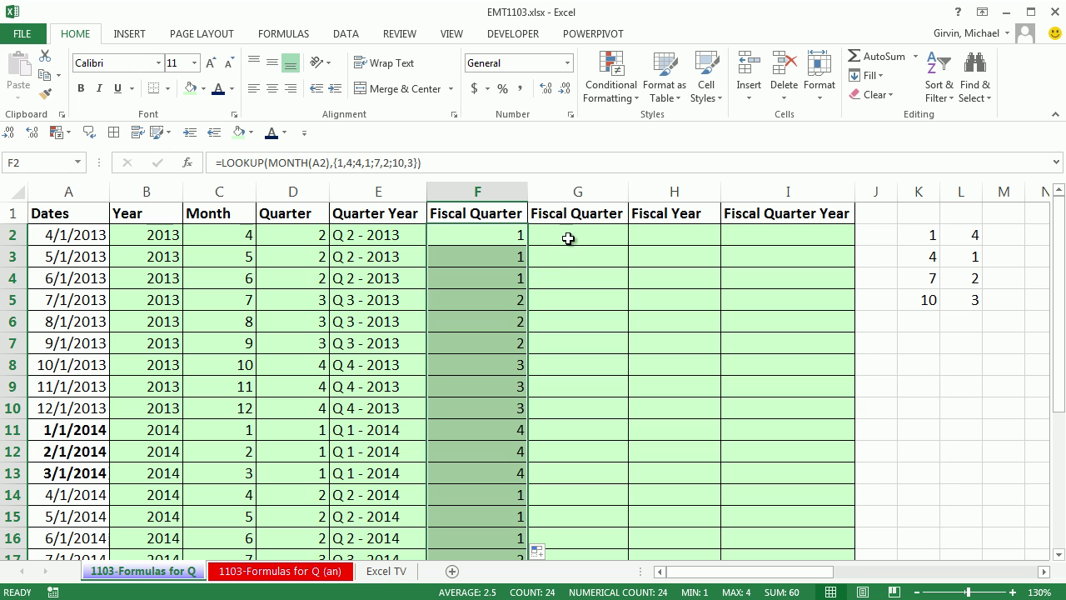
{"action": "double_click", "coordinate": [514, 236]}
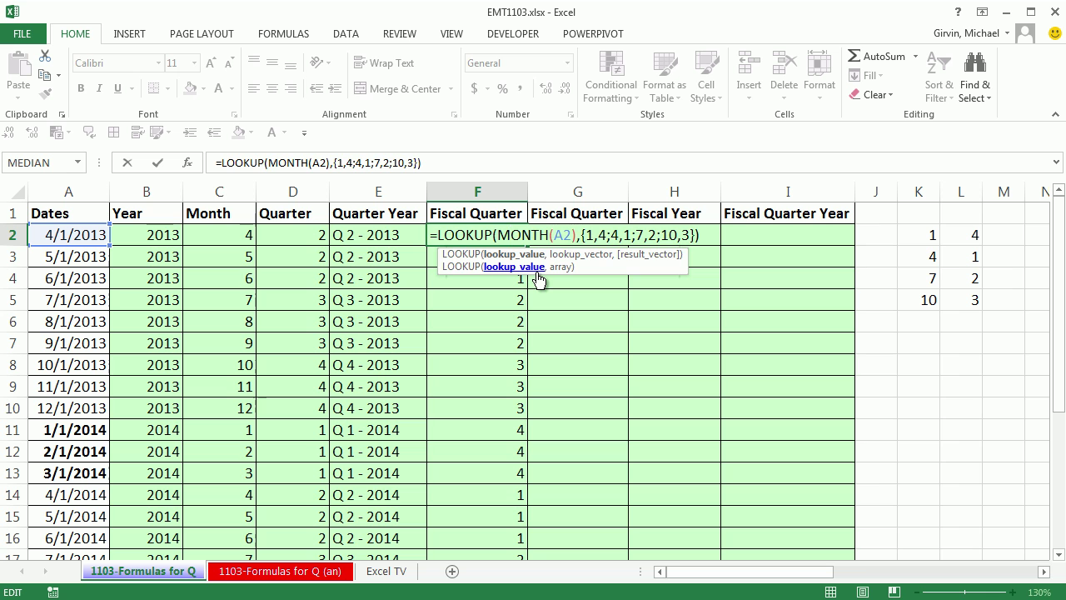
In G2 begin =IF(MONTH(A2)<4,4, so January–March dates return fiscal quarter 4.
{"action": "key", "text": "Escape"}
{"action": "left_click", "coordinate": [578, 233]}
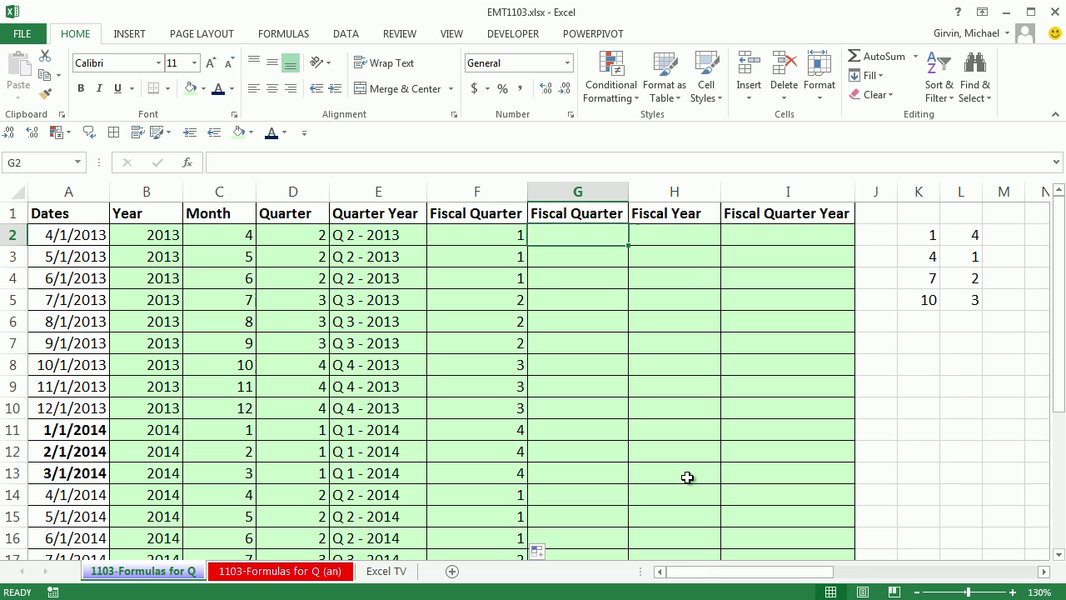
{"action": "type", "text": "=if"}
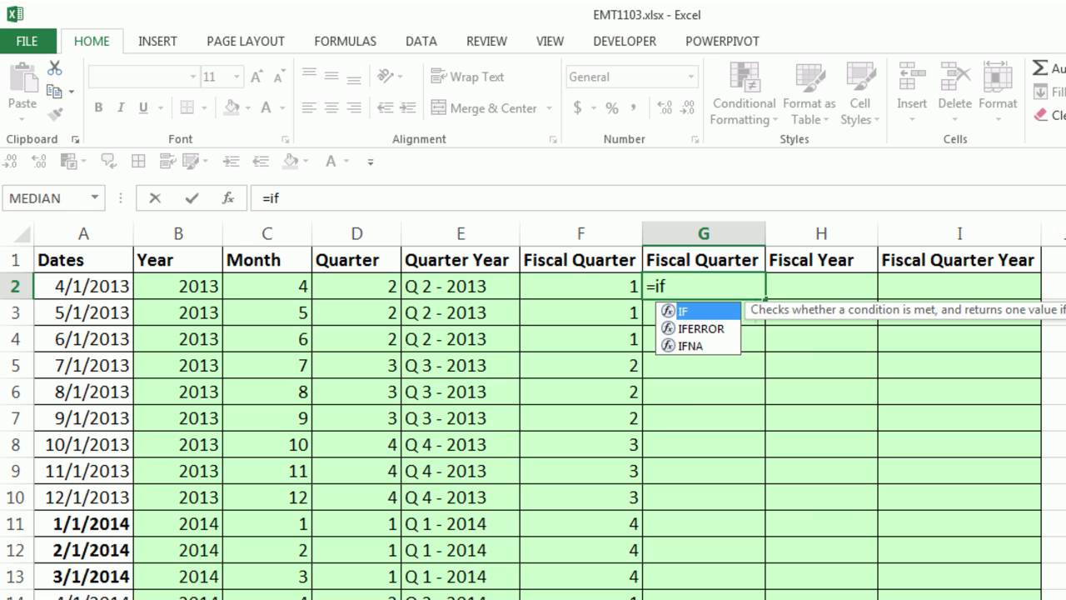
{"action": "key", "text": "Tab"}
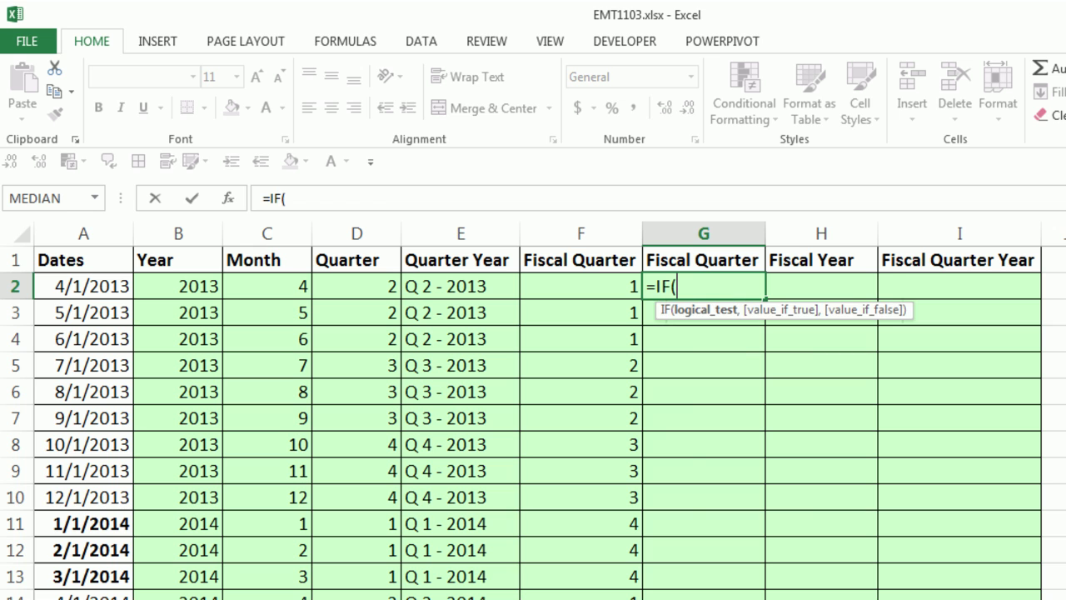
{"action": "type", "text": "mon"}
{"action": "key", "text": "Tab"}
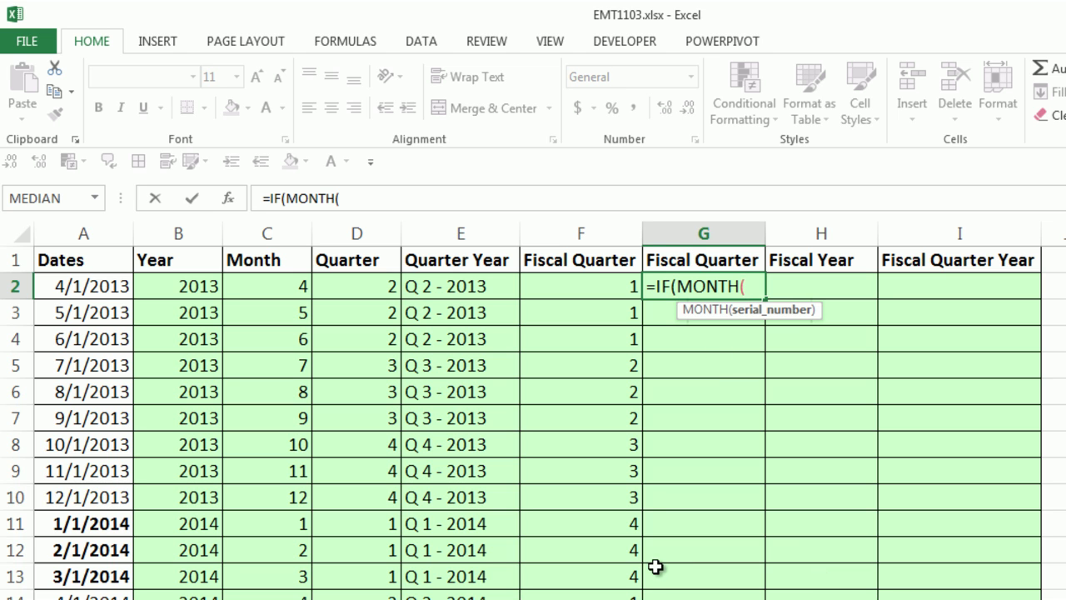
{"action": "left_click", "coordinate": [117, 290]}
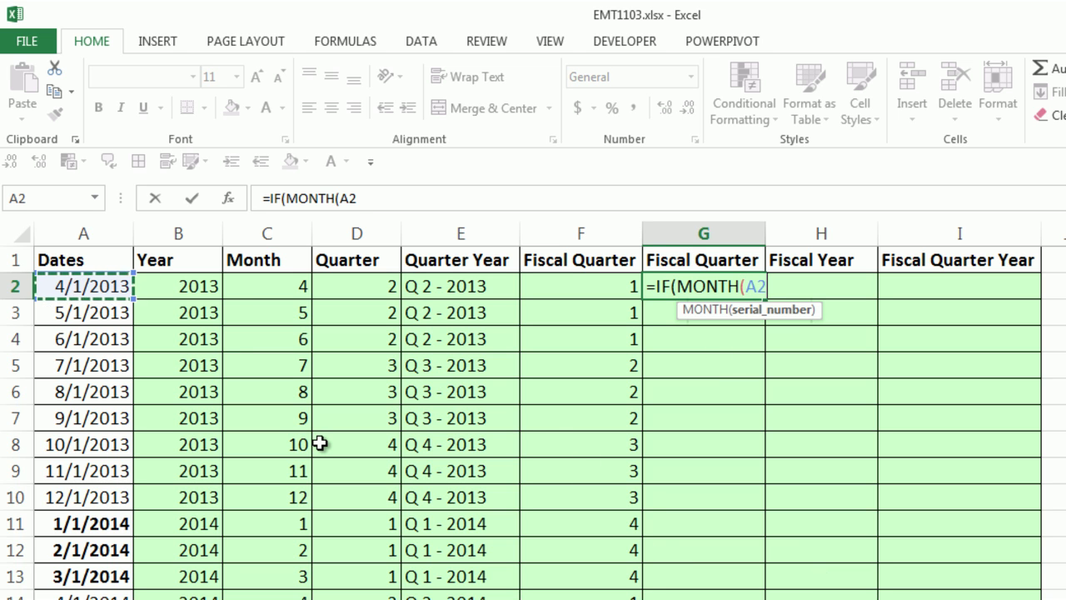
{"action": "type", "text": ")<"}
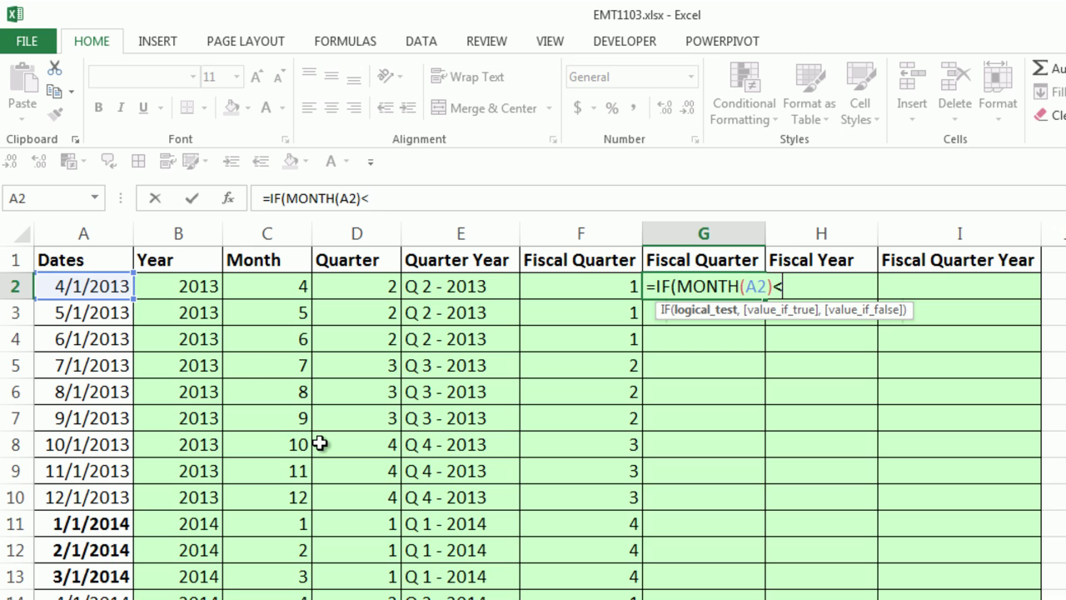
{"action": "type", "text": "4,"}
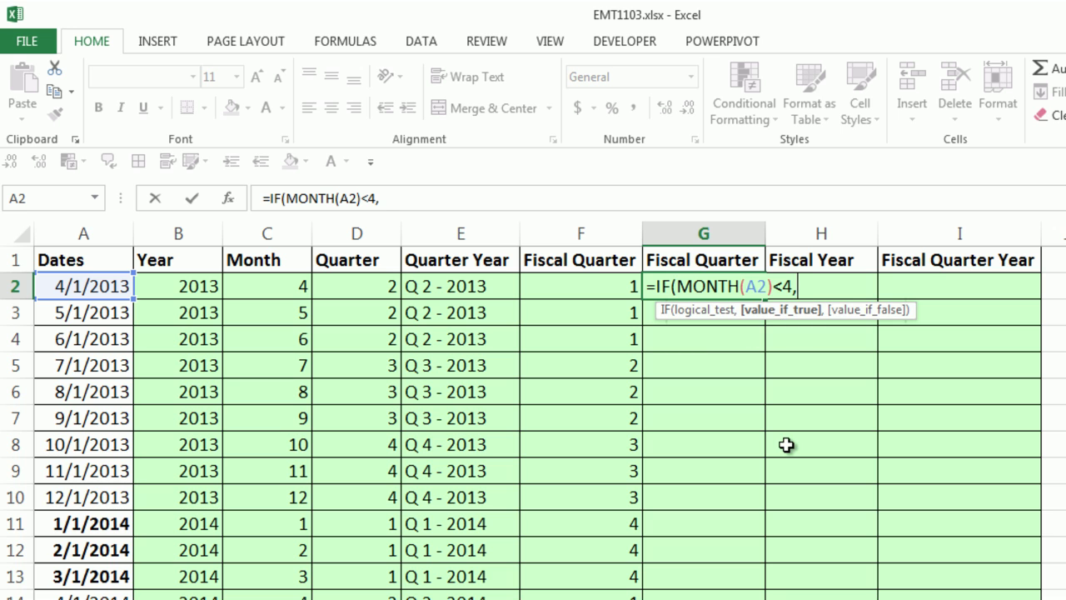
{"action": "type", "text": "4,"}
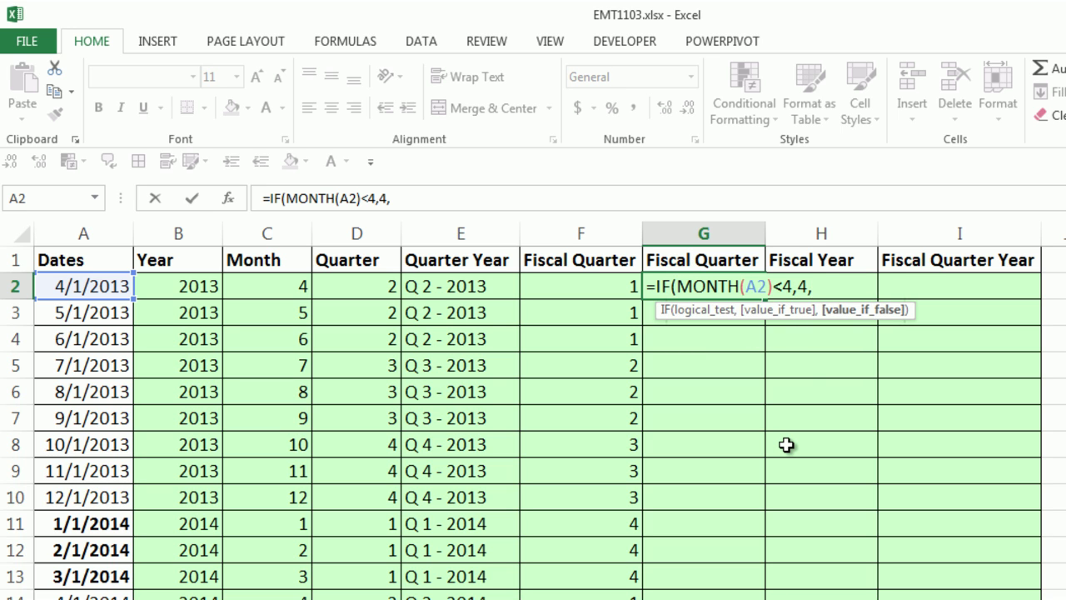
{"action": "type", "text": "cei"}
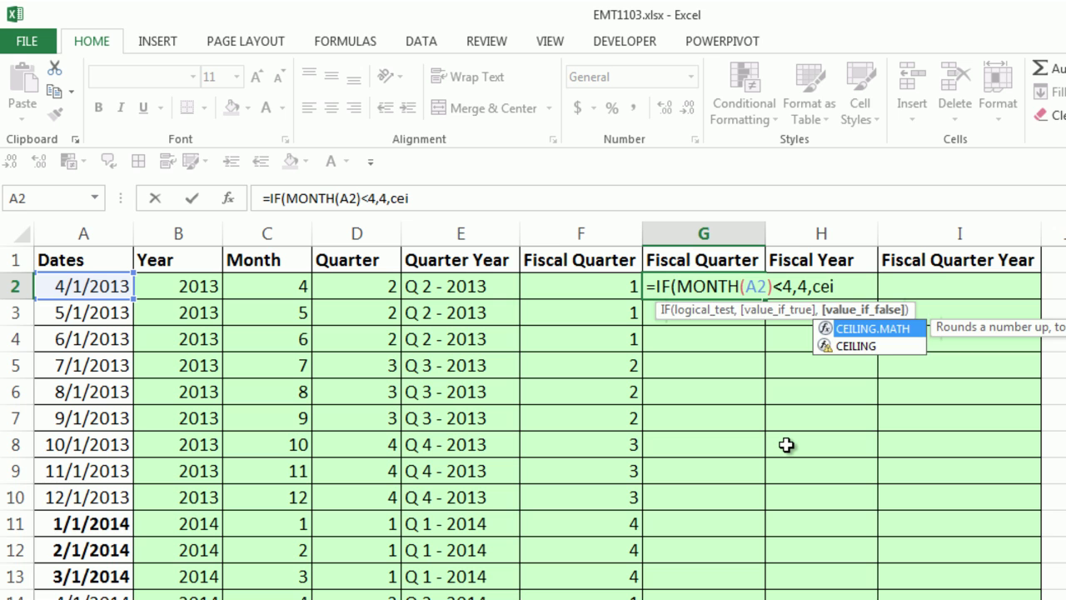
Complete G2 with CEILING(MONTH(A2),3)/3-1 as the else result and confirm it.
{"action": "key", "text": "Down"}
{"action": "key", "text": "Tab"}
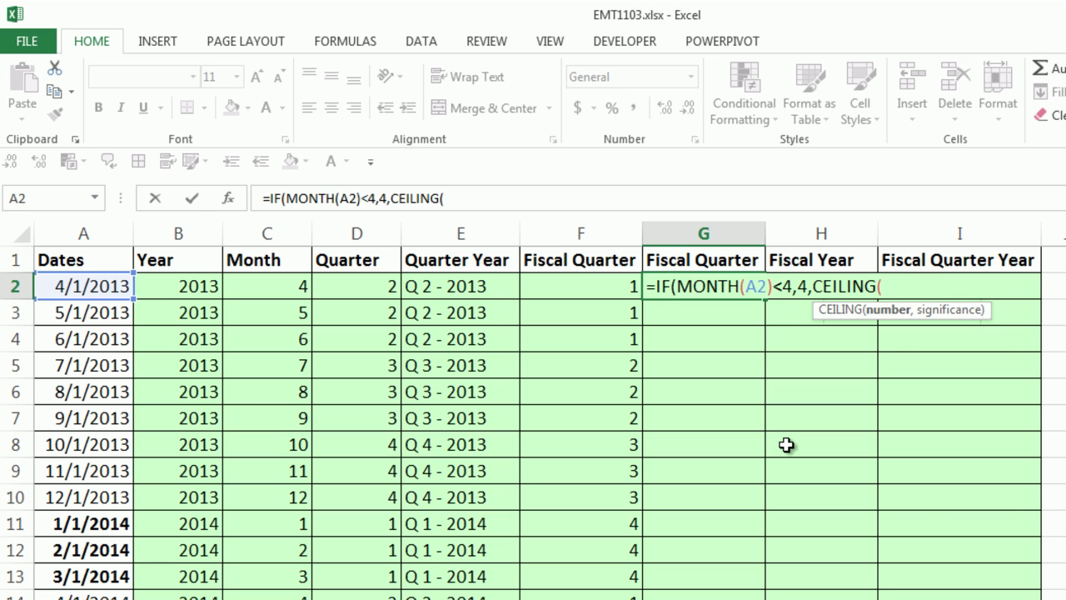
{"action": "type", "text": "mont"}
{"action": "key", "text": "Tab"}
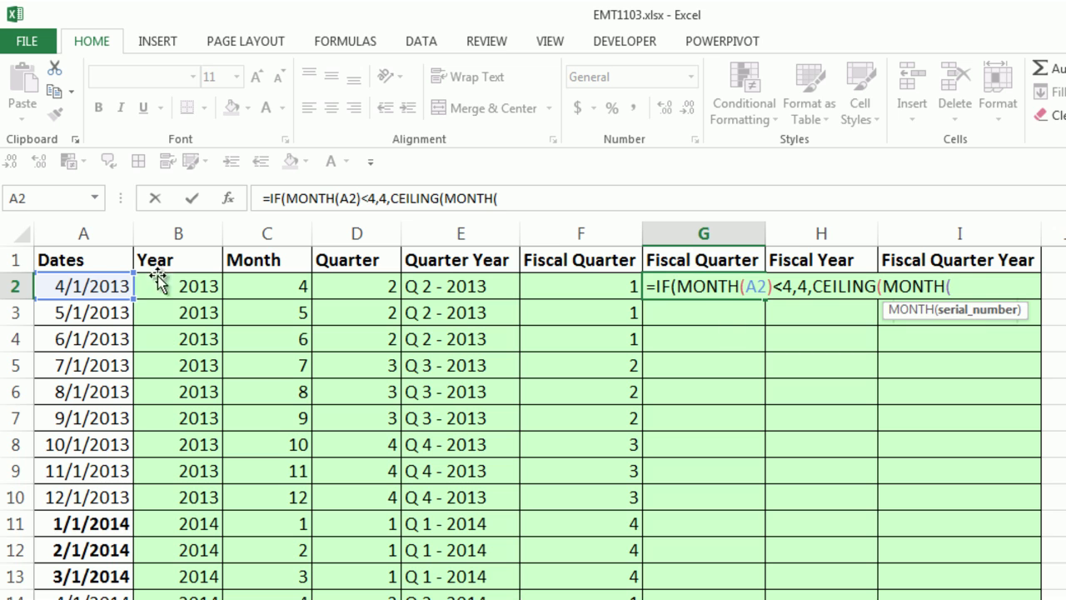
{"action": "left_click", "coordinate": [99, 283]}
{"action": "type", "text": ")"}
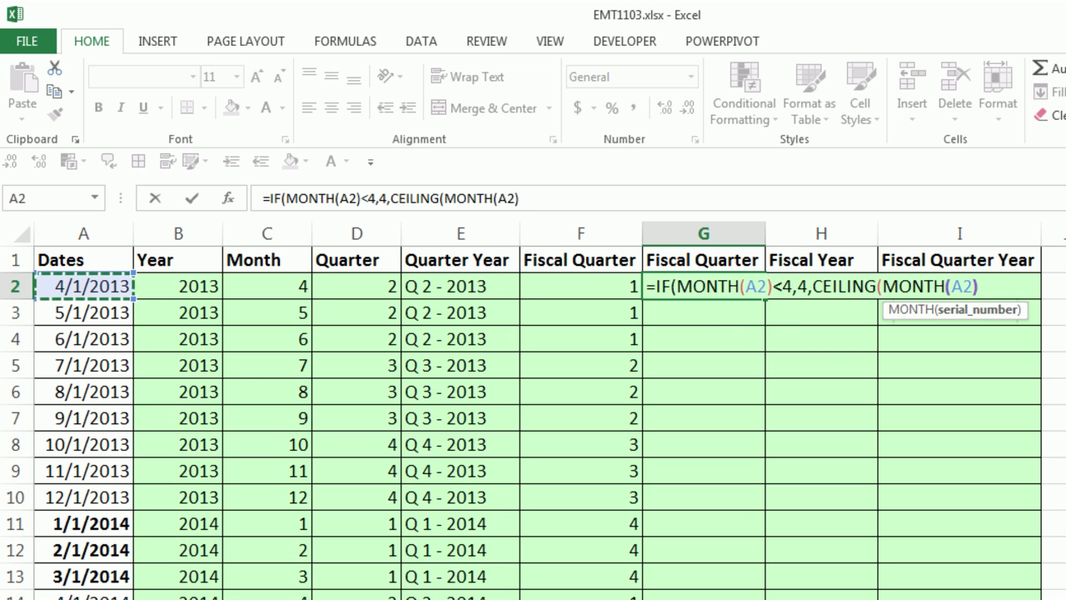
{"action": "type", "text": ",3)"}
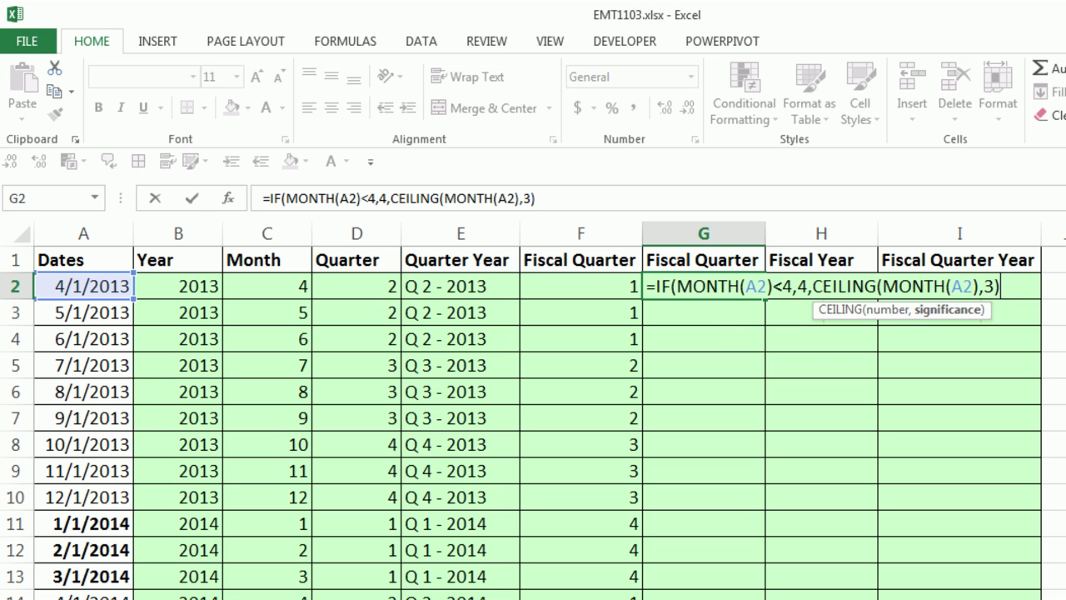
{"action": "type", "text": "/3"}
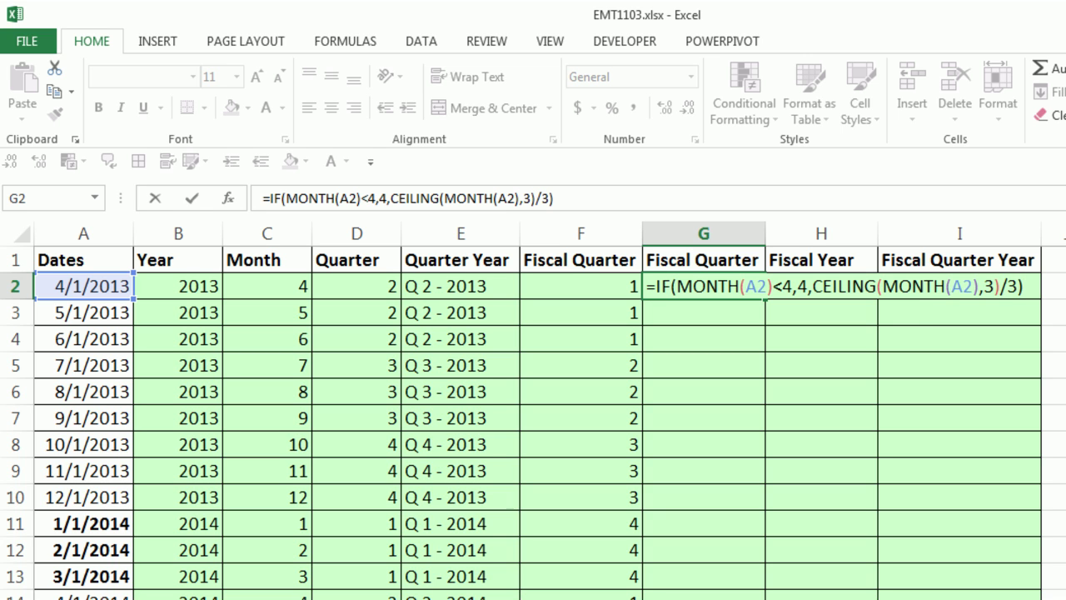
{"action": "key", "text": "BackSpace"}
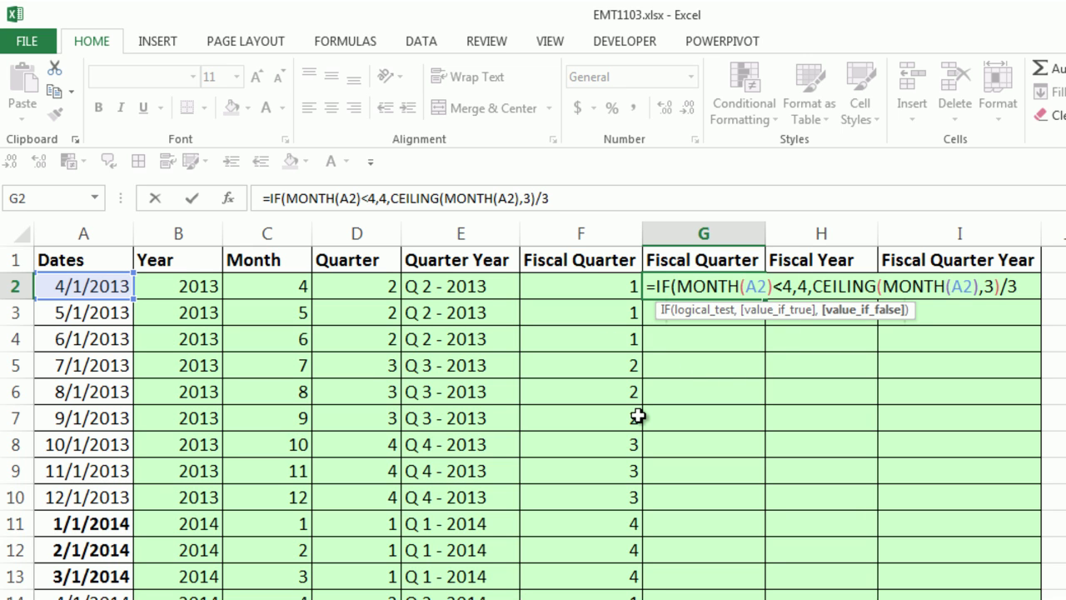
{"action": "type", "text": "1)"}
{"action": "key", "text": "ctrl+Return"}
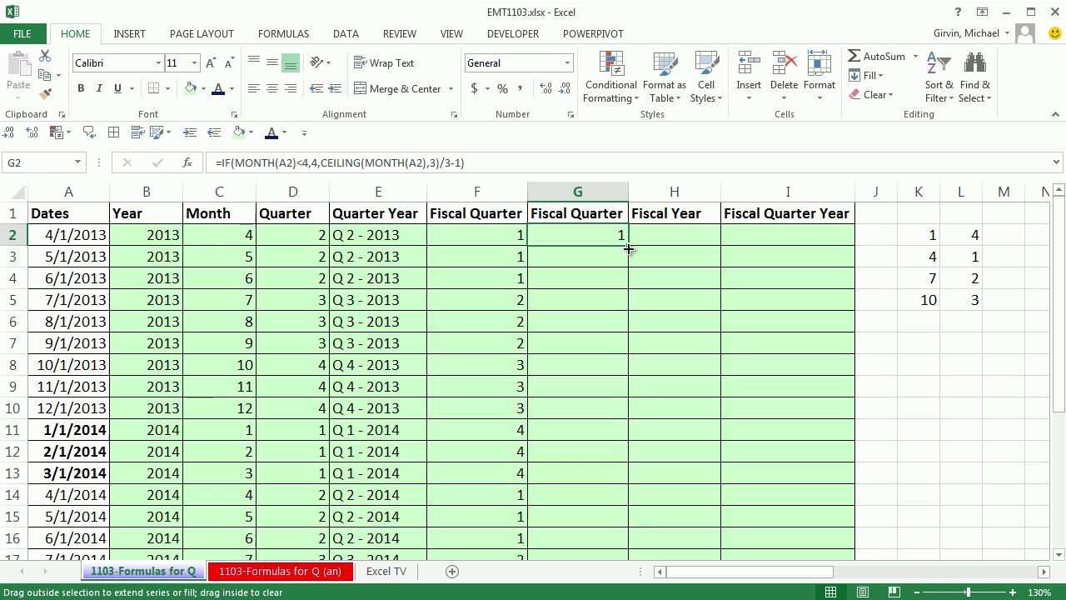
Fill the IF formula down column G and compare the F14 and G14 formulas.
{"action": "double_click", "coordinate": [765, 299]}
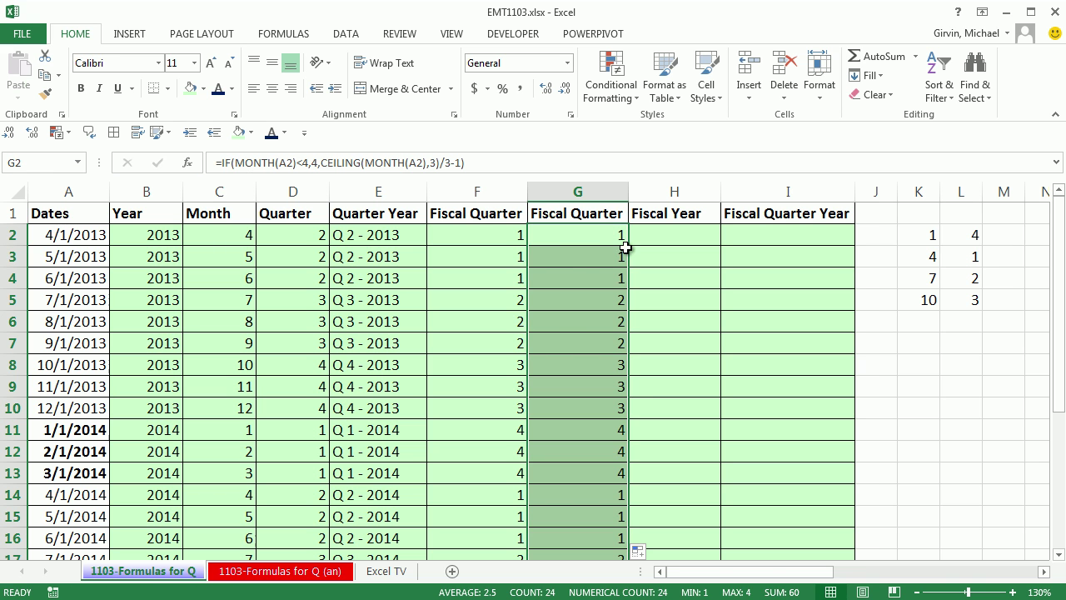
{"action": "double_click", "coordinate": [486, 497]}
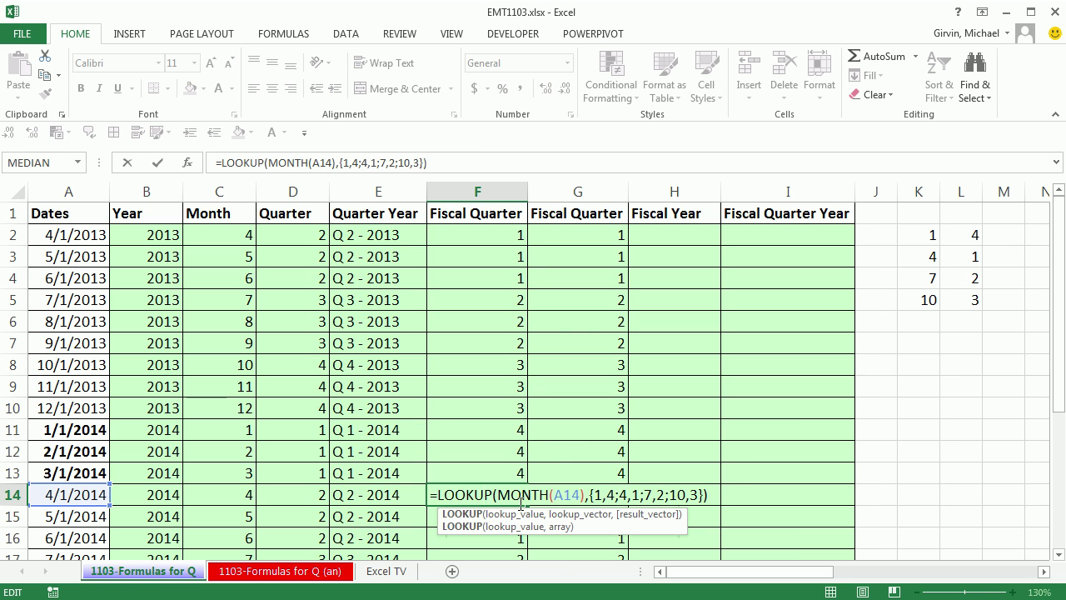
{"action": "key", "text": "Escape"}
{"action": "double_click", "coordinate": [570, 496]}
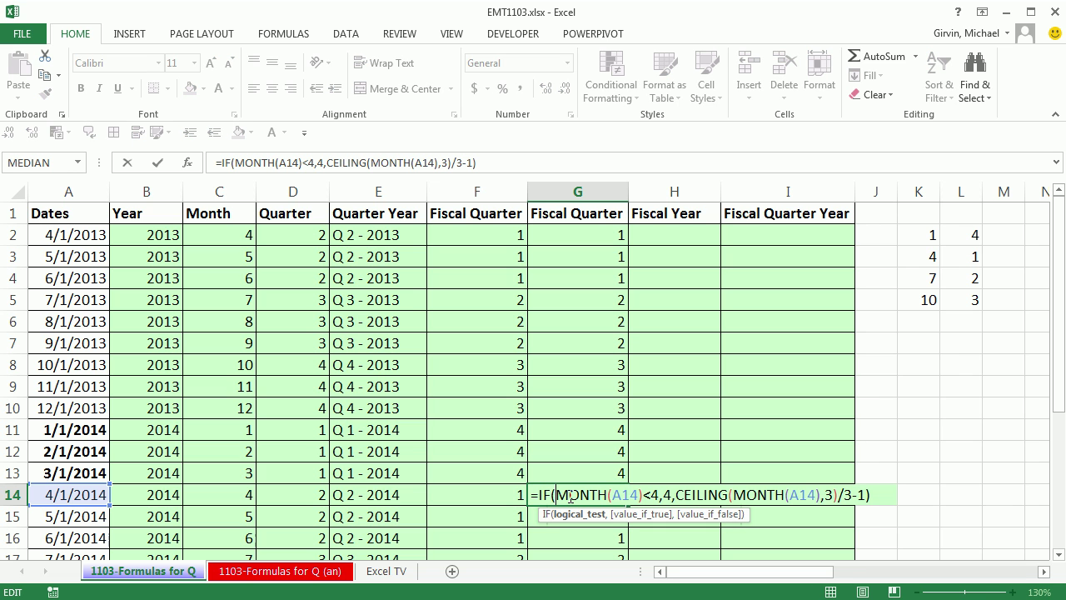
{"action": "key", "text": "Escape"}
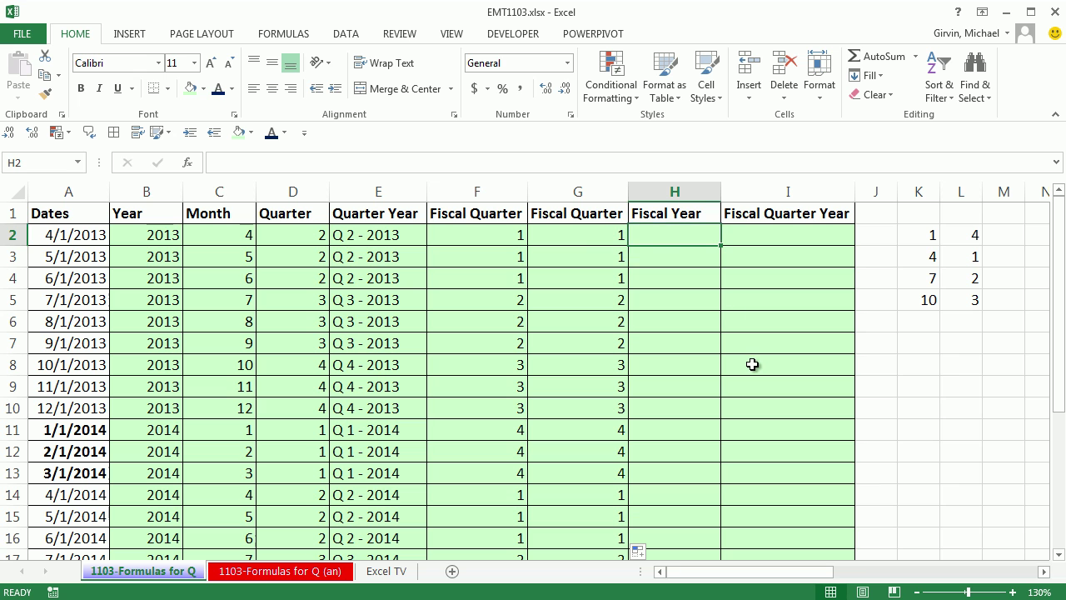
After reviewing the G2:G13 fiscal quarters, enter =YEAR(A2) in H2 and fill it down column H.
{"action": "left_click_drag", "start_coordinate": [592, 236], "coordinate": [577, 526]}
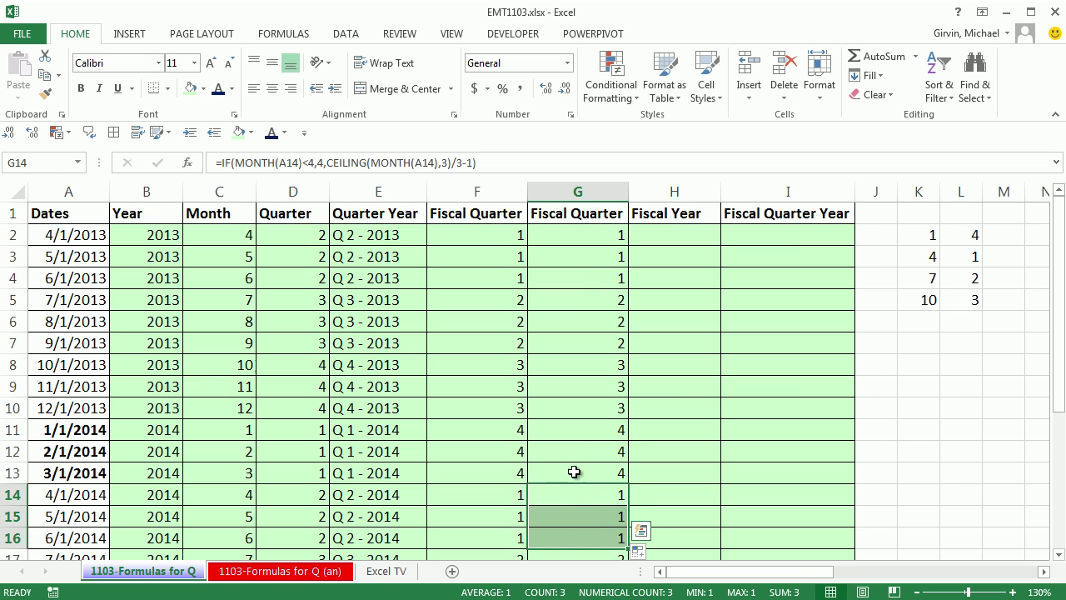
{"action": "left_click_drag", "start_coordinate": [573, 471], "coordinate": [577, 426]}
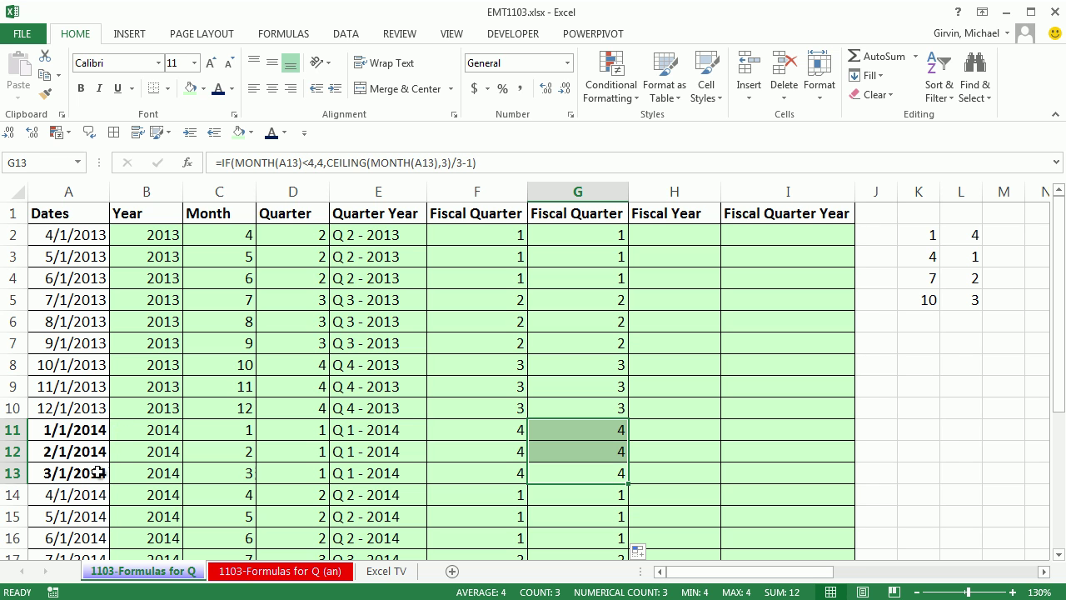
{"action": "left_click", "coordinate": [676, 235]}
{"action": "type", "text": "=year"}
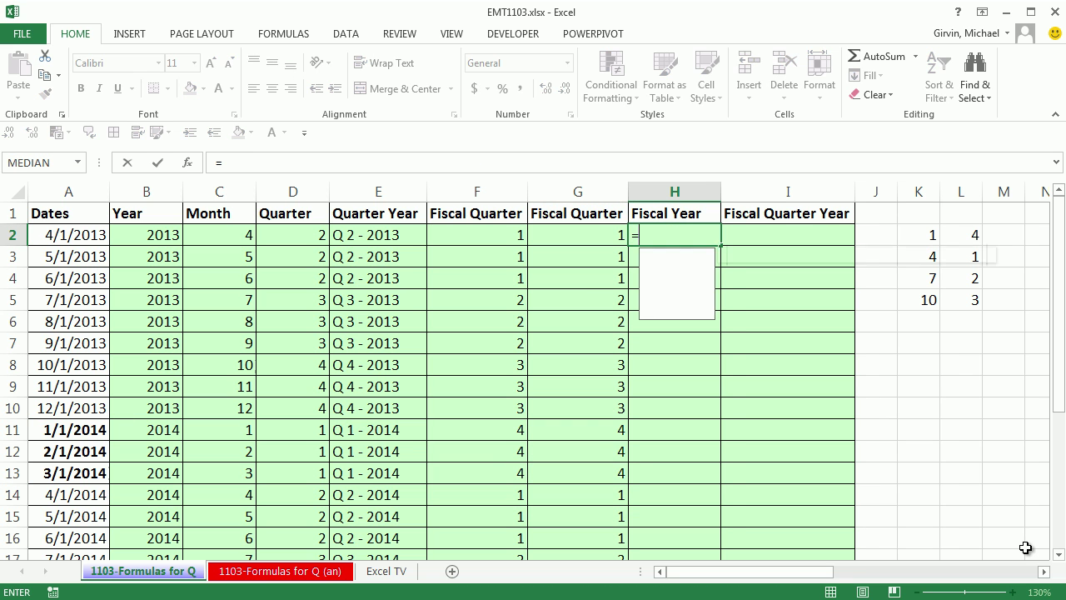
{"action": "key", "text": "Tab"}
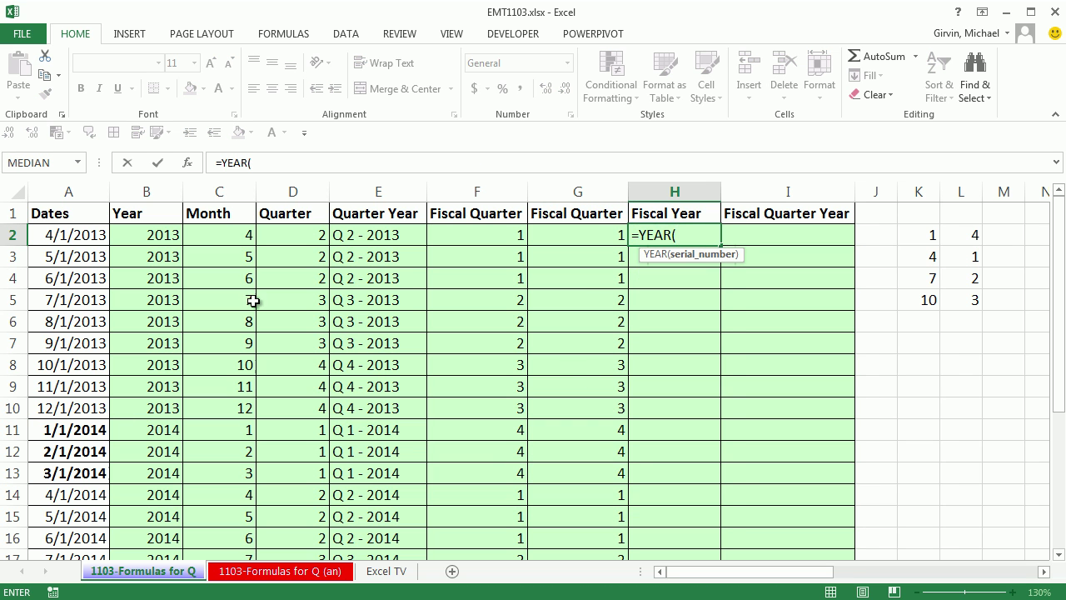
{"action": "left_click", "coordinate": [86, 235]}
{"action": "type", "text": ")"}
{"action": "key", "text": "ctrl+Return"}
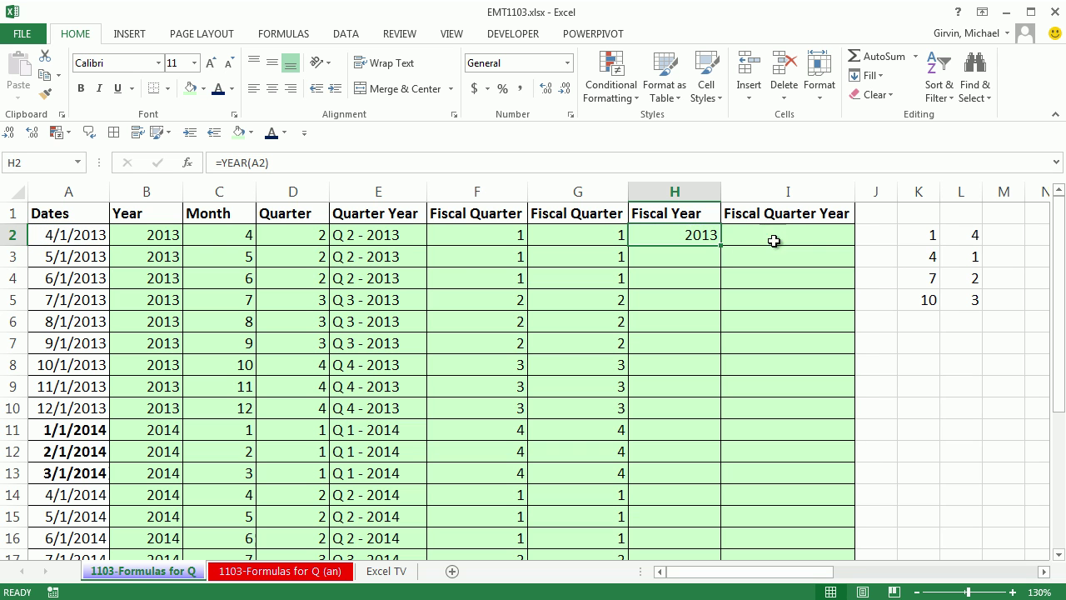
{"action": "double_click", "coordinate": [720, 246]}
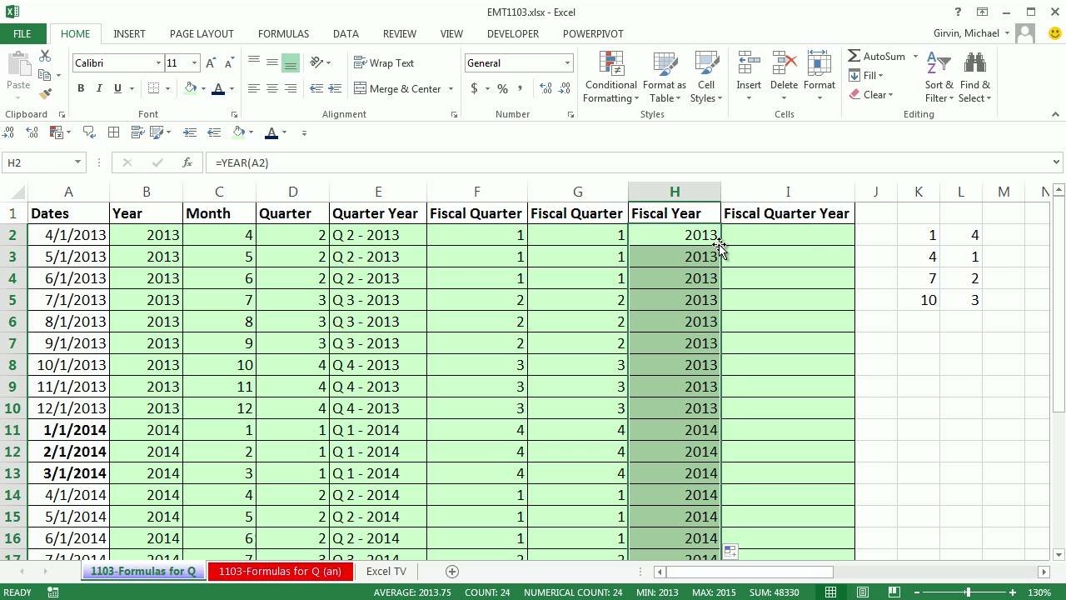
{"action": "left_click_drag", "start_coordinate": [704, 232], "coordinate": [699, 471]}
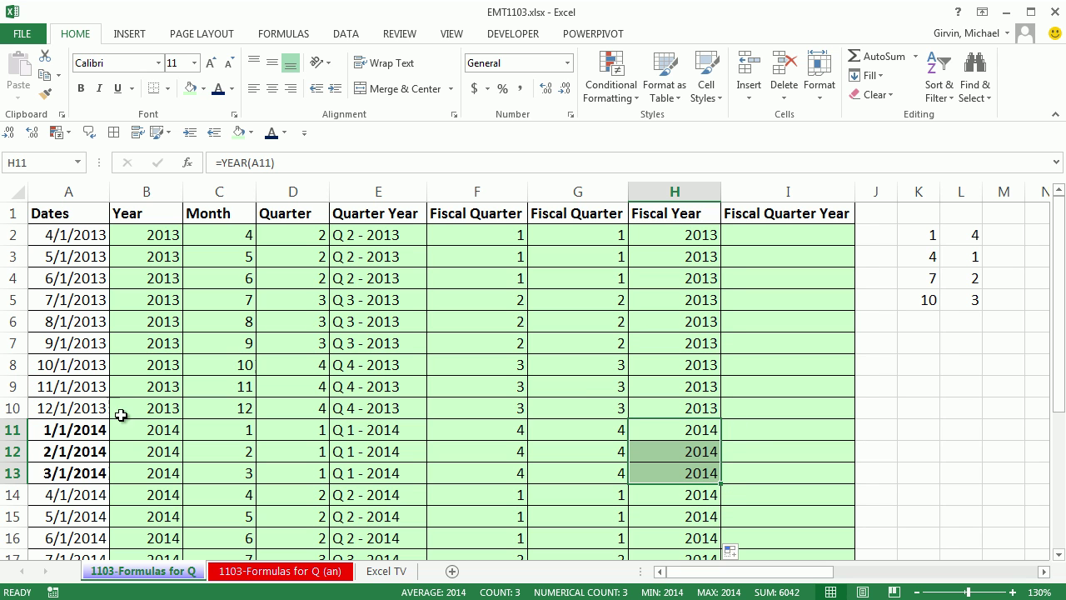
Change H2 to =YEAR(A2)-(MONTH(A2)<4), fill it down, and check H11:H13 now show 2013.
{"action": "left_click", "coordinate": [651, 245]}
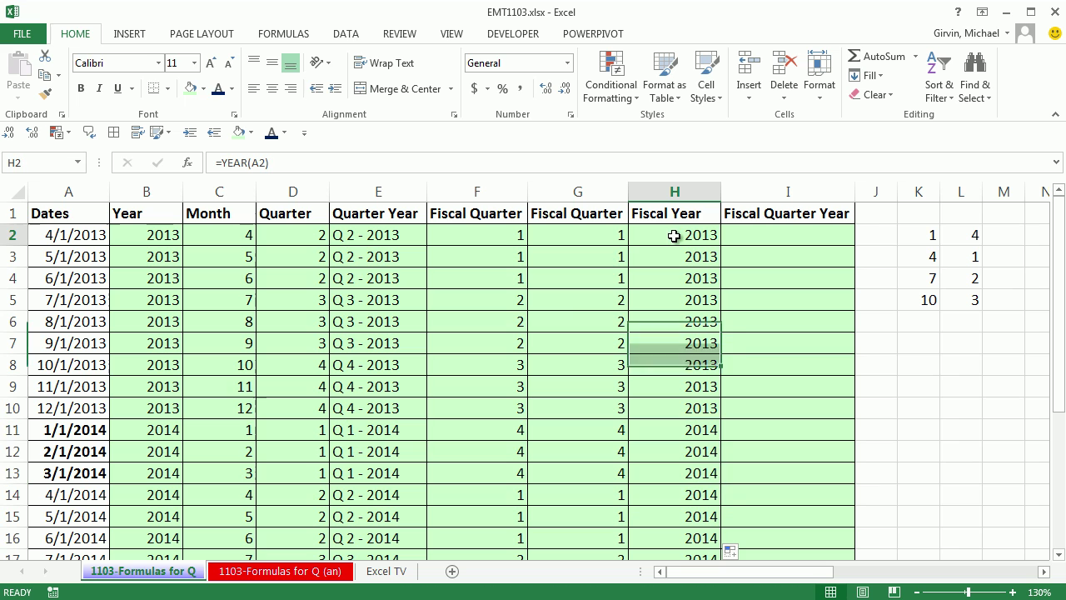
{"action": "key", "text": "F2"}
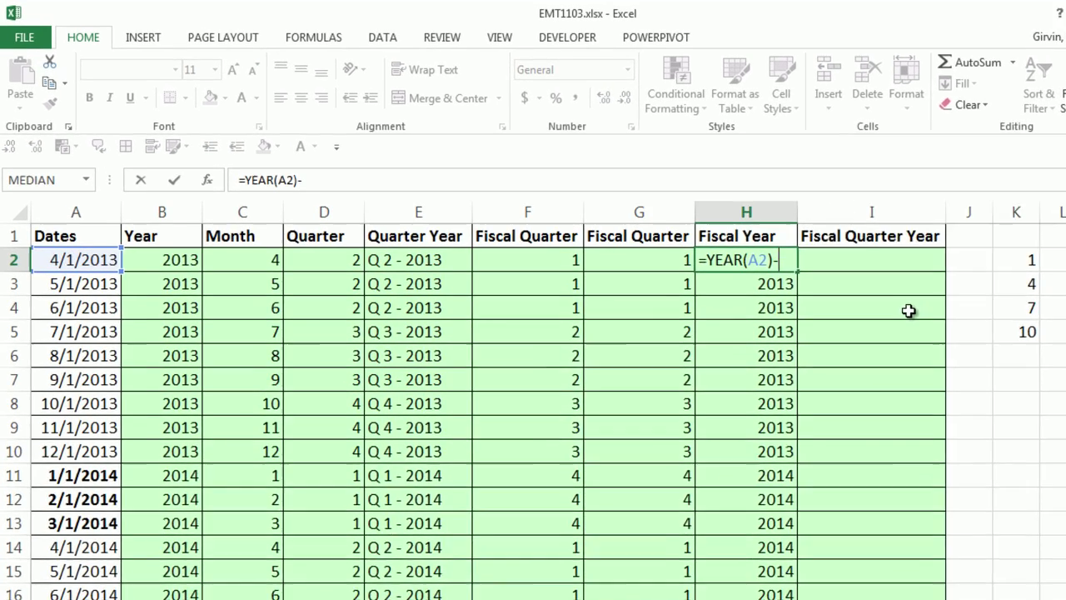
{"action": "type", "text": "-("}
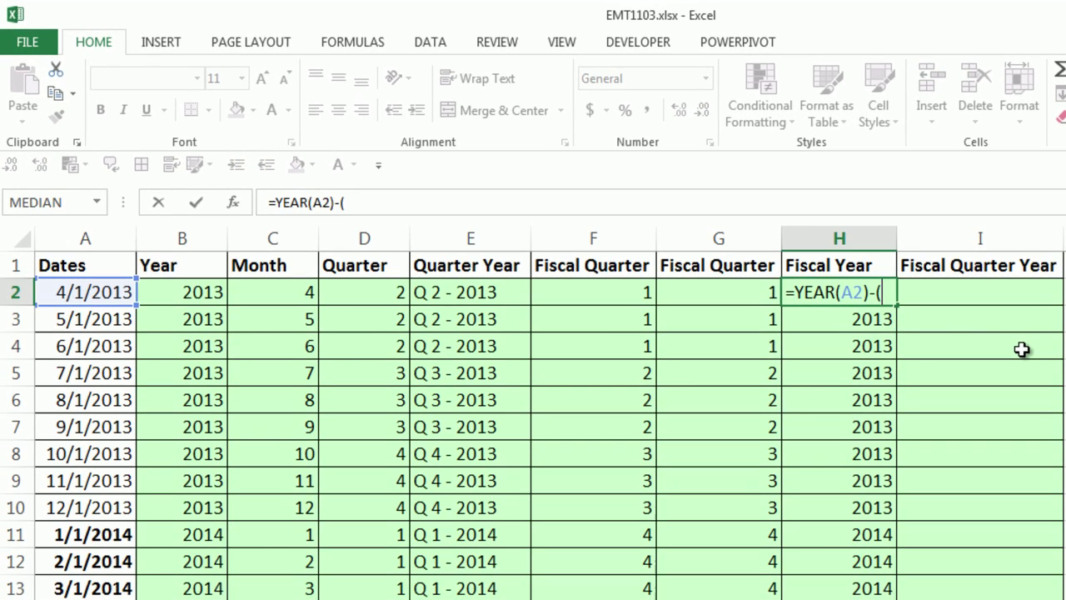
{"action": "type", "text": "mont"}
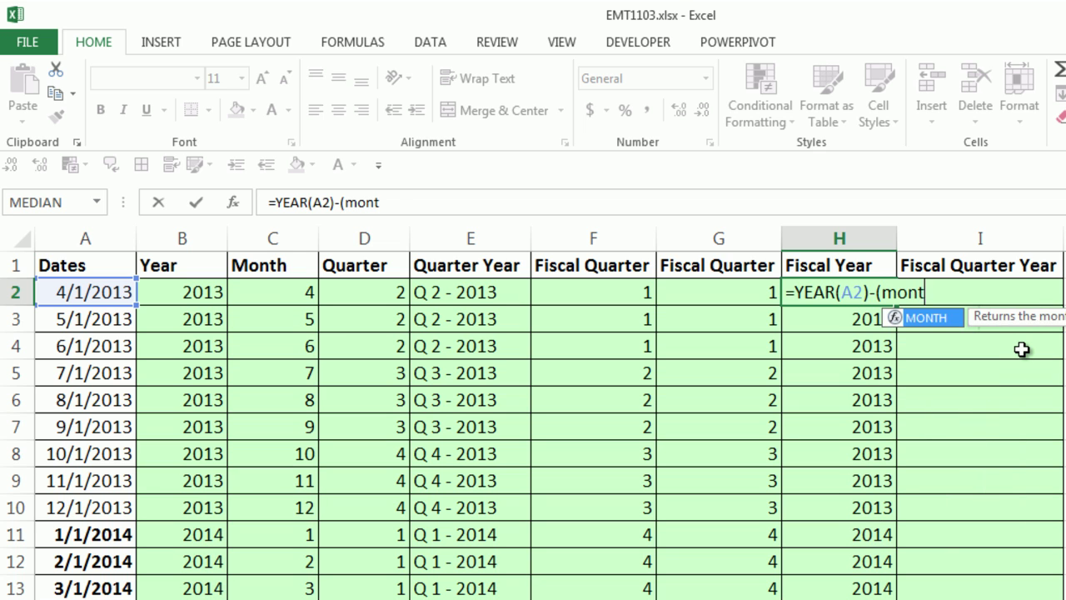
{"action": "key", "text": "Tab"}
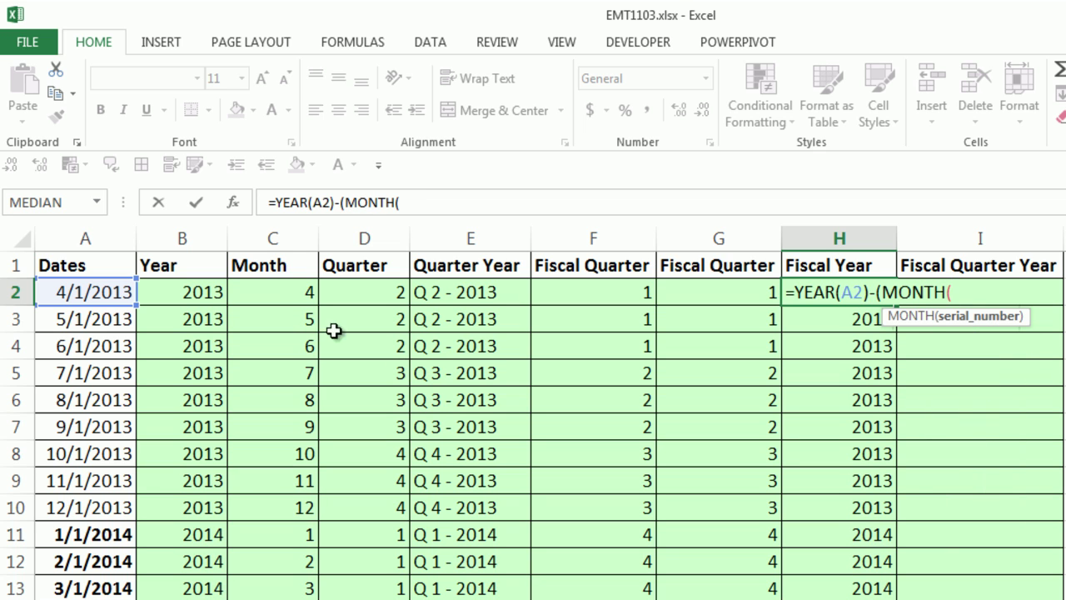
{"action": "left_click", "coordinate": [71, 292]}
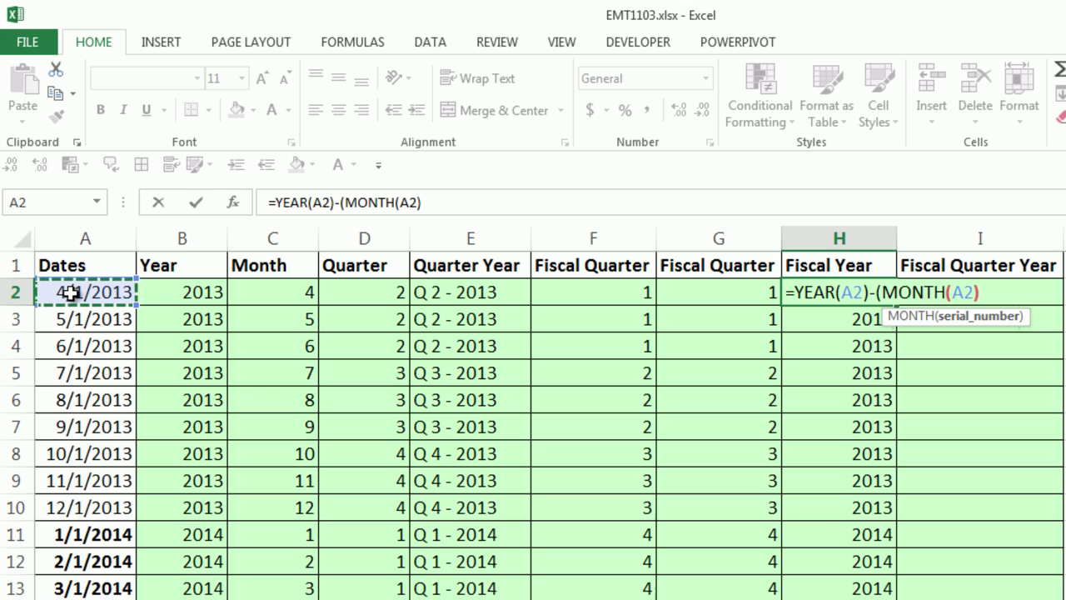
{"action": "type", "text": ")"}
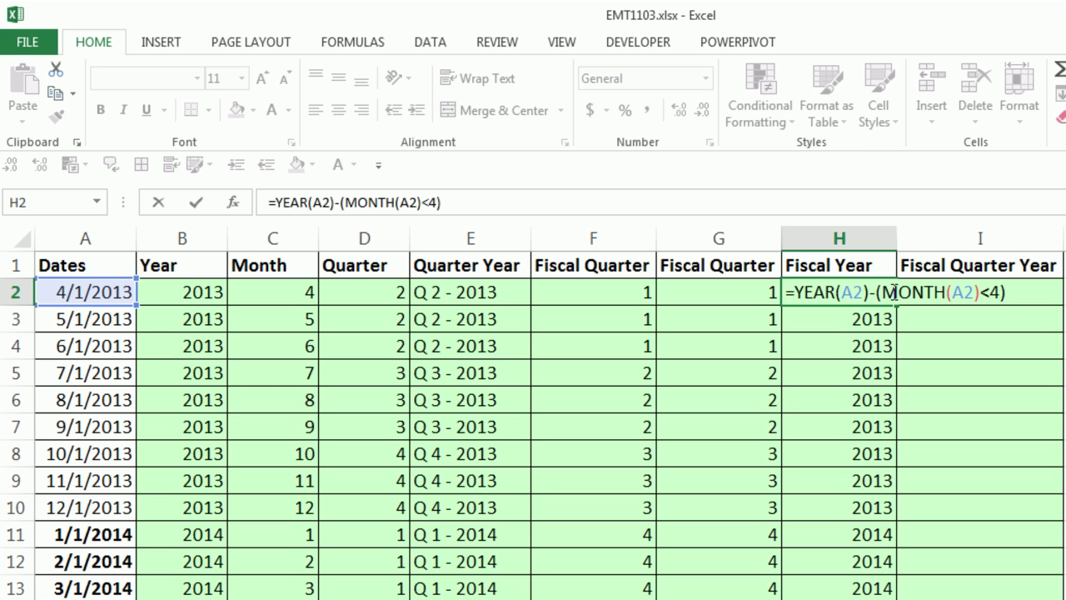
{"action": "left_click_drag", "start_coordinate": [885, 293], "coordinate": [1002, 288]}
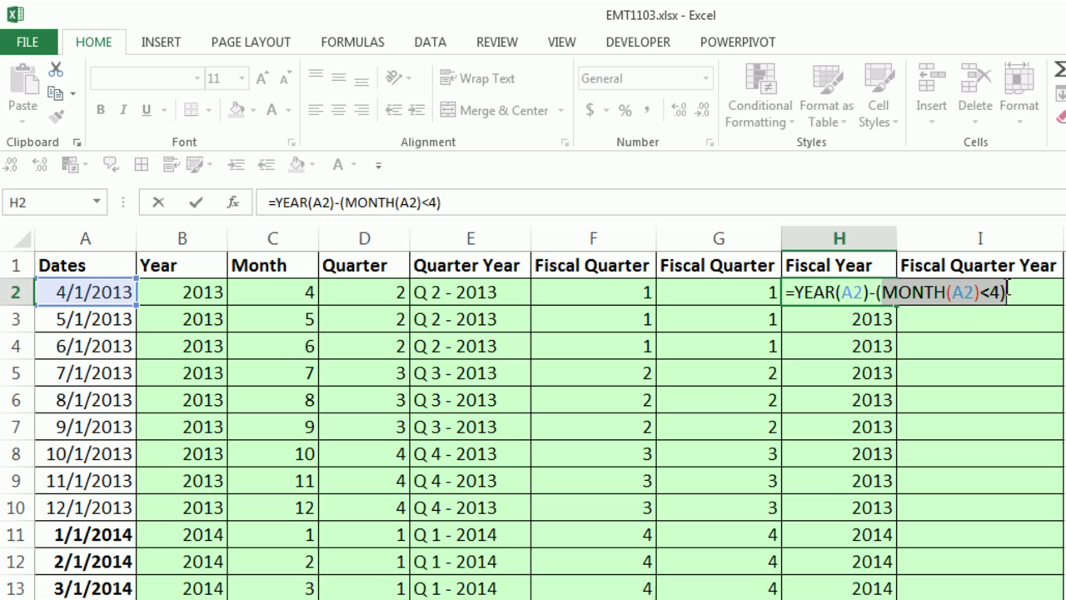
{"action": "key", "text": "ctrl+Return"}
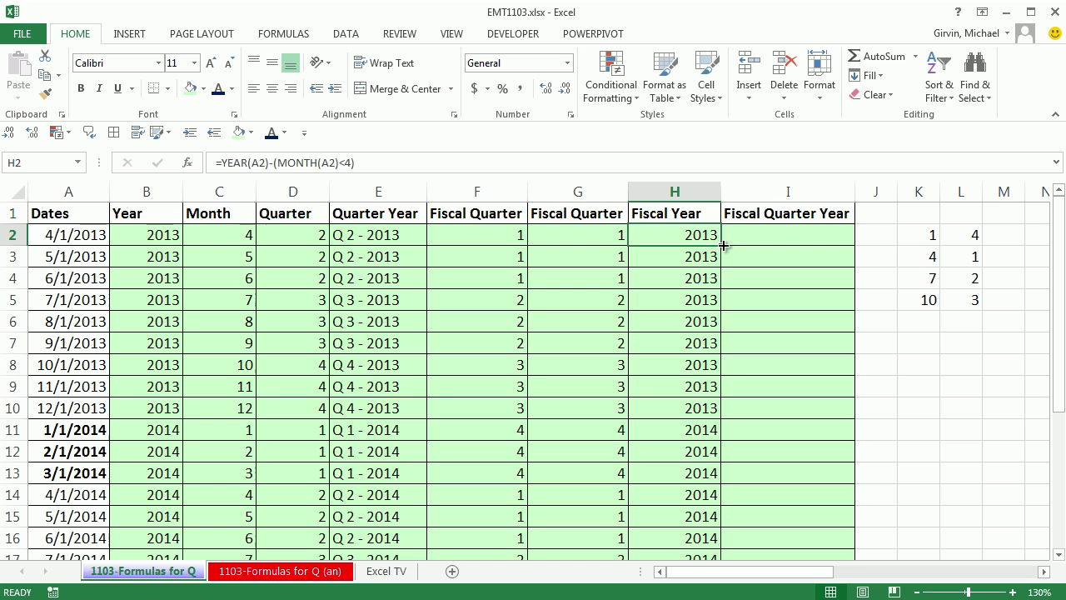
{"action": "double_click", "coordinate": [721, 245]}
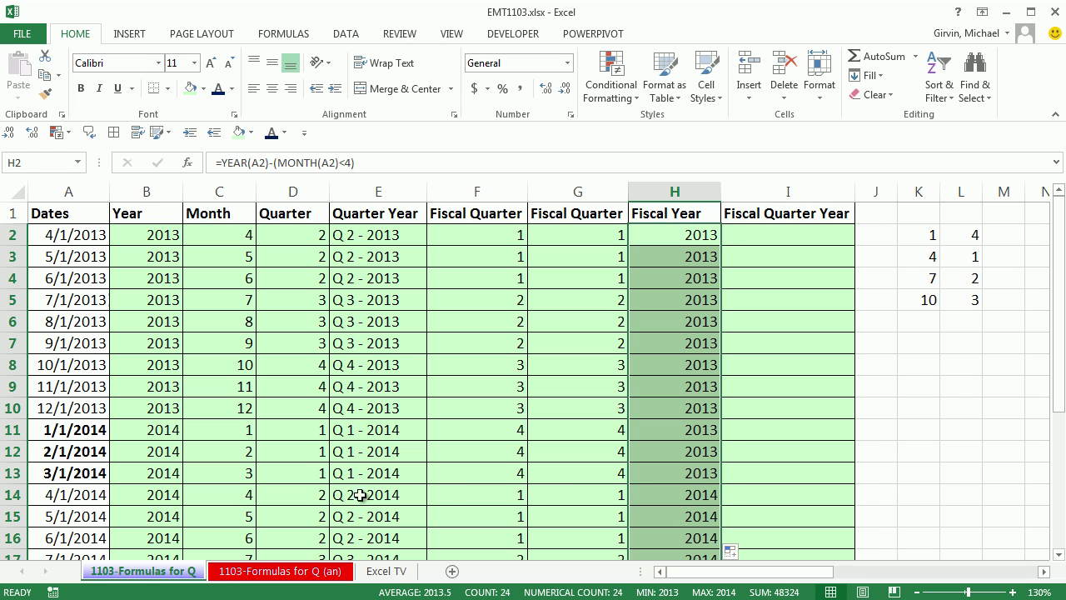
{"action": "left_click_drag", "start_coordinate": [658, 473], "coordinate": [662, 429]}
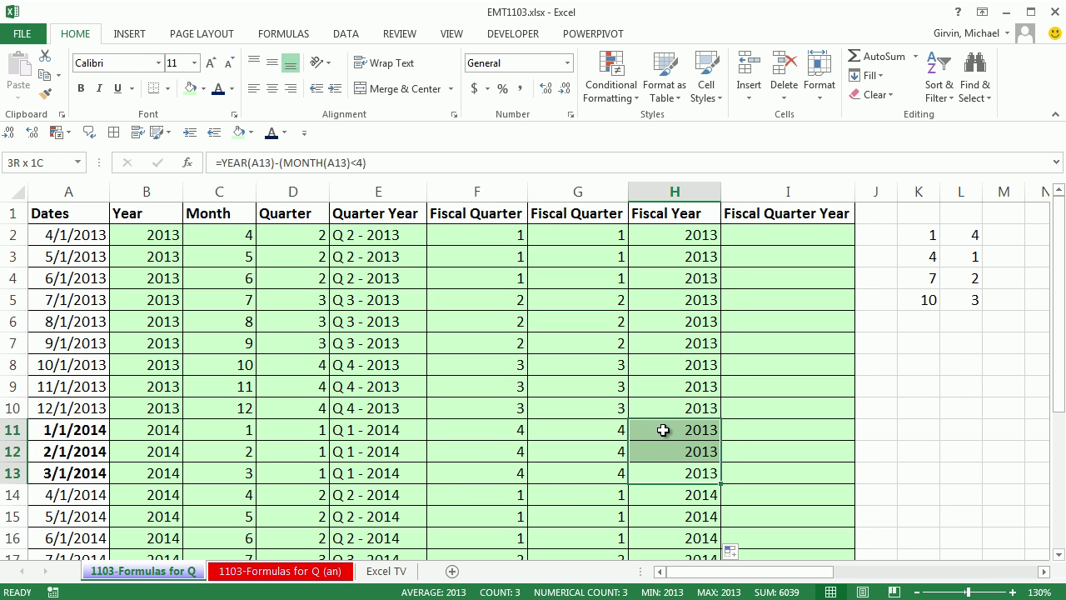
{"action": "left_click", "coordinate": [672, 431]}
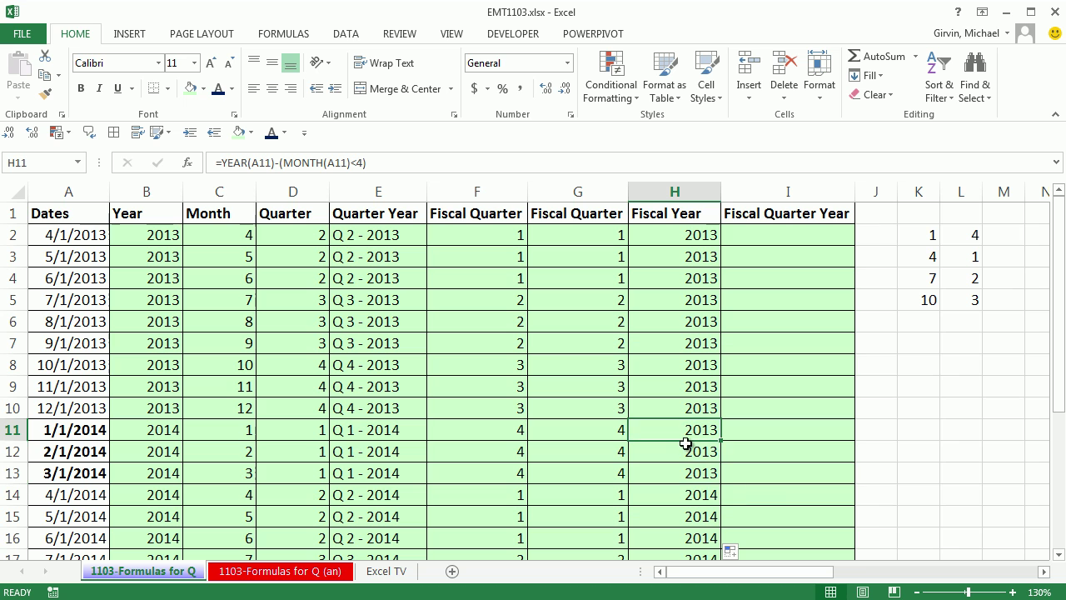
{"action": "key", "text": "alt+m"}
{"action": "key", "text": "v"}
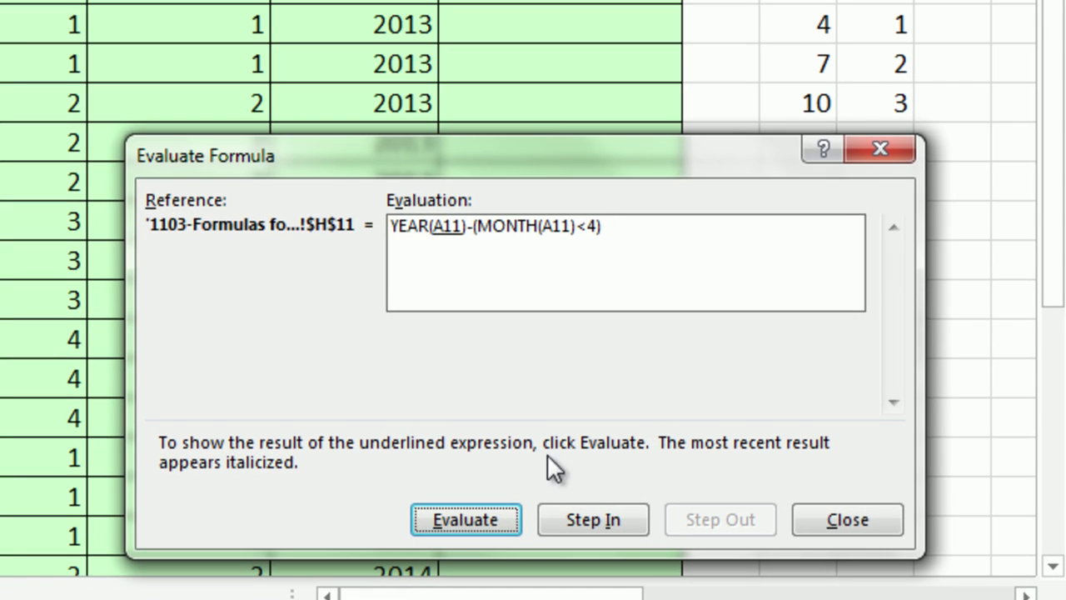
{"action": "left_click", "coordinate": [492, 508]}
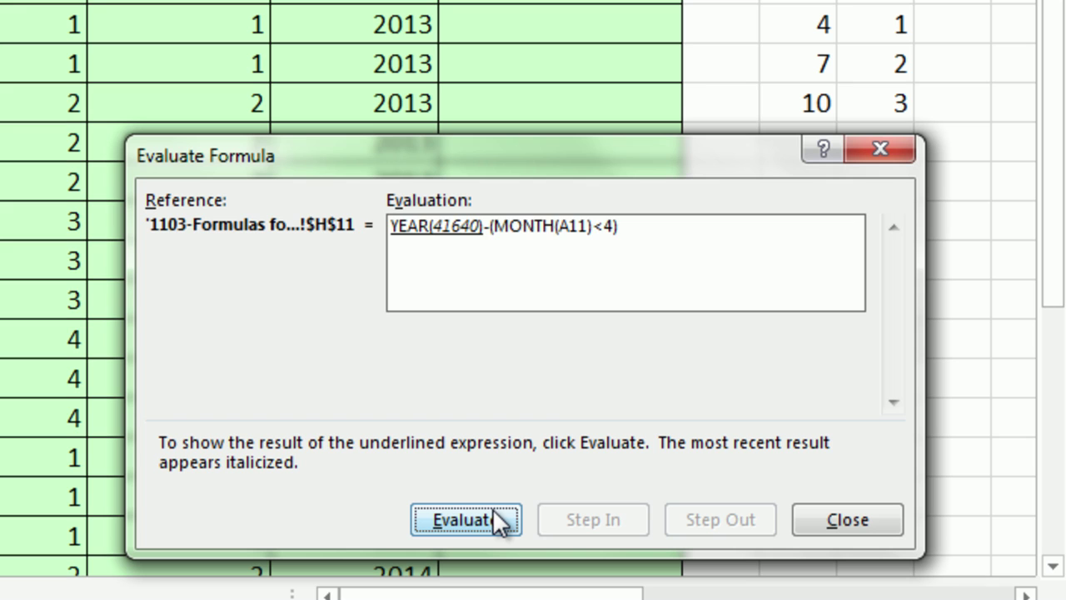
{"action": "left_click", "coordinate": [492, 508]}
{"action": "left_click", "coordinate": [492, 508]}
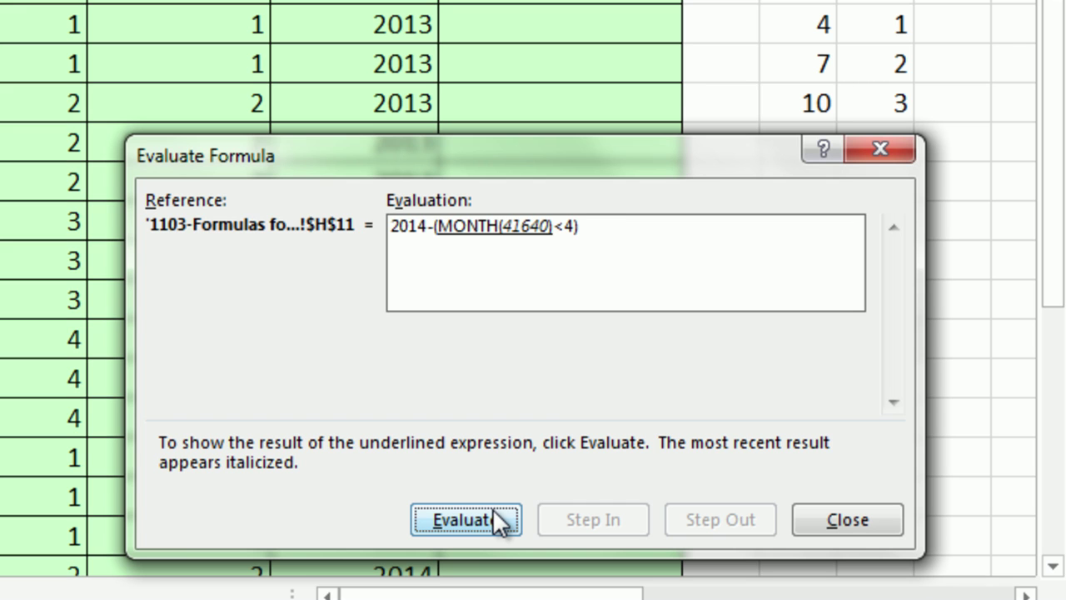
{"action": "left_click", "coordinate": [492, 508]}
{"action": "left_click", "coordinate": [493, 508]}
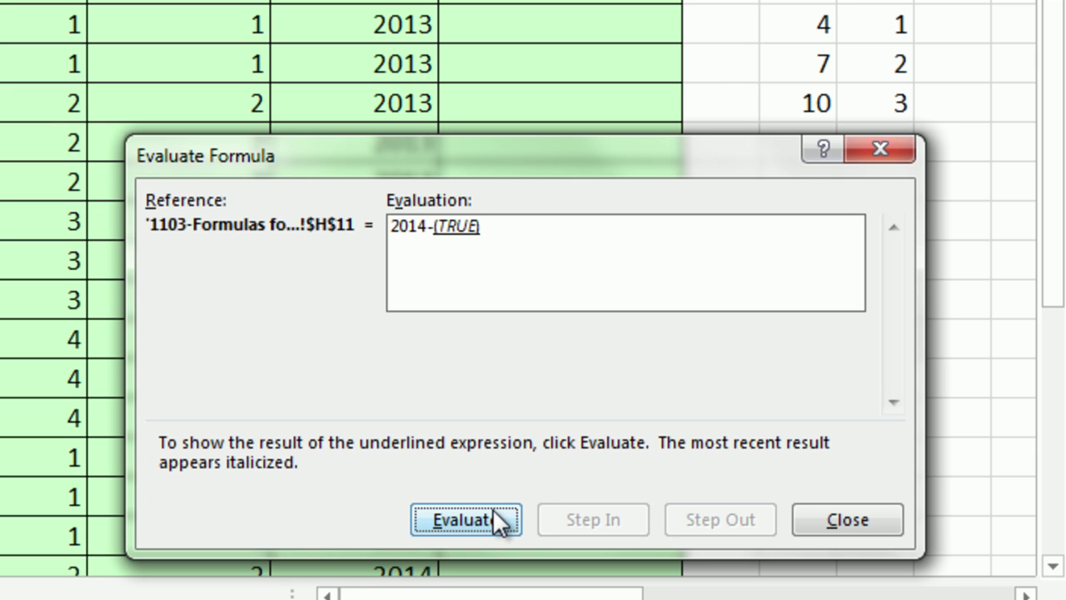
{"action": "left_click", "coordinate": [492, 508]}
{"action": "left_click", "coordinate": [492, 508]}
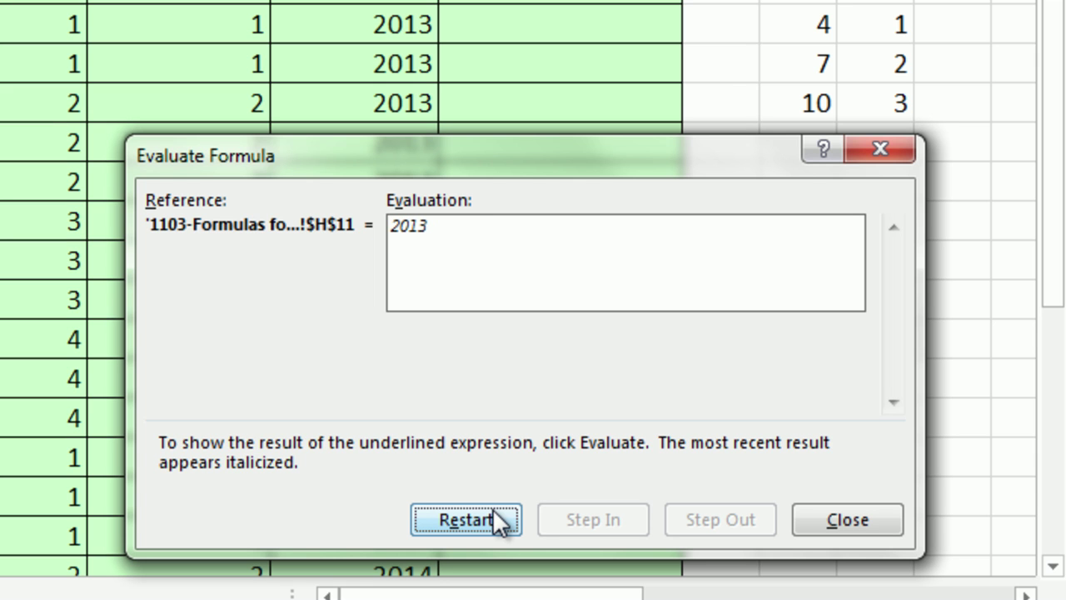
{"action": "key", "text": "Escape"}
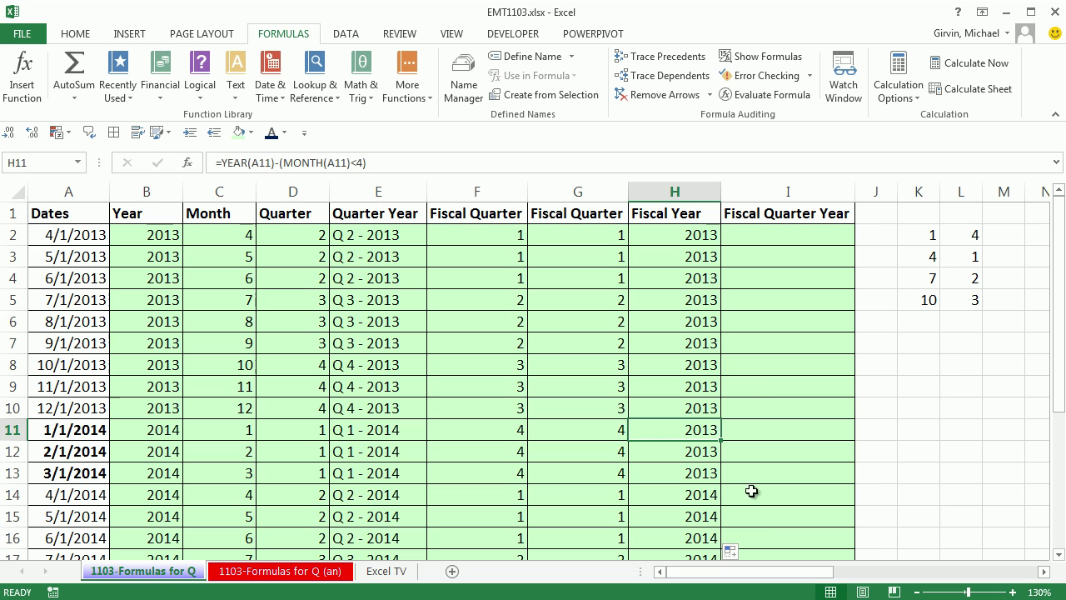
Enter ="Q "&G2&" - "&H2 in I2 and fill it down column I.
{"action": "left_click", "coordinate": [755, 246]}
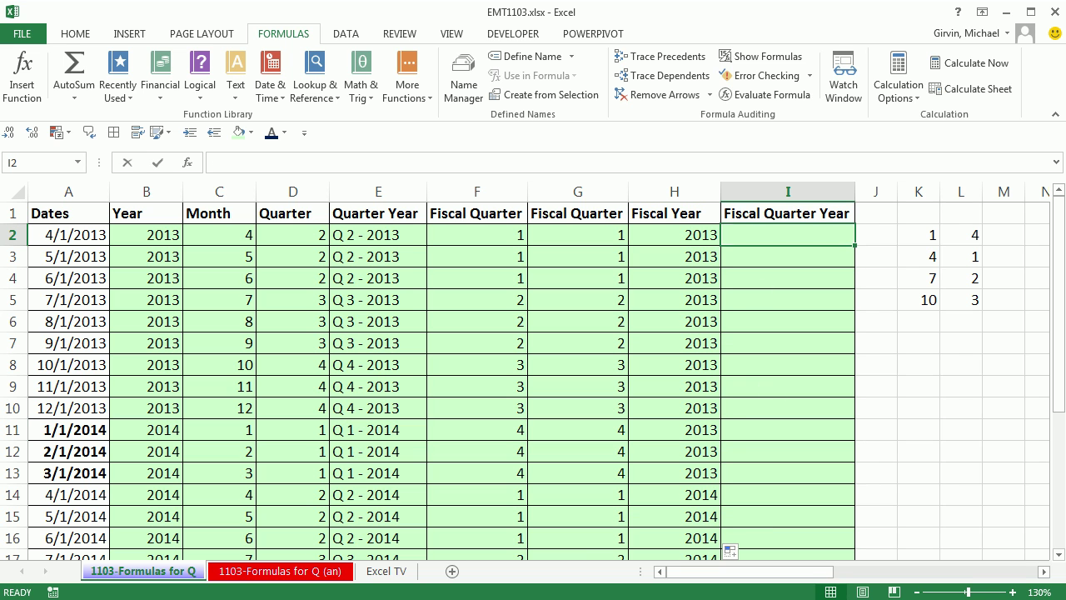
{"action": "type", "text": "=\""}
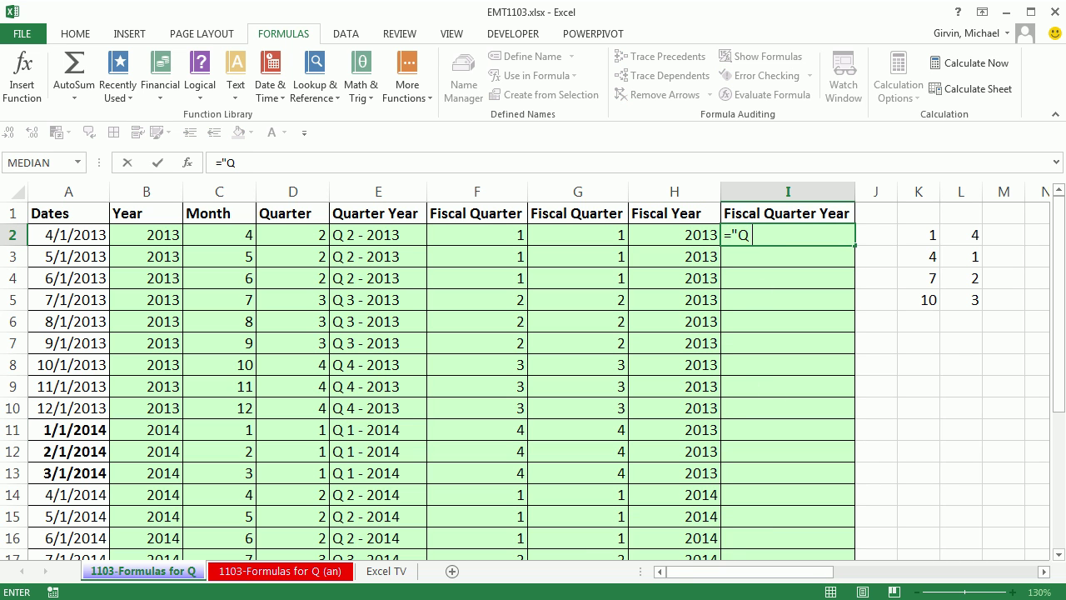
{"action": "type", "text": "Q \"&"}
{"action": "left_click", "coordinate": [562, 235]}
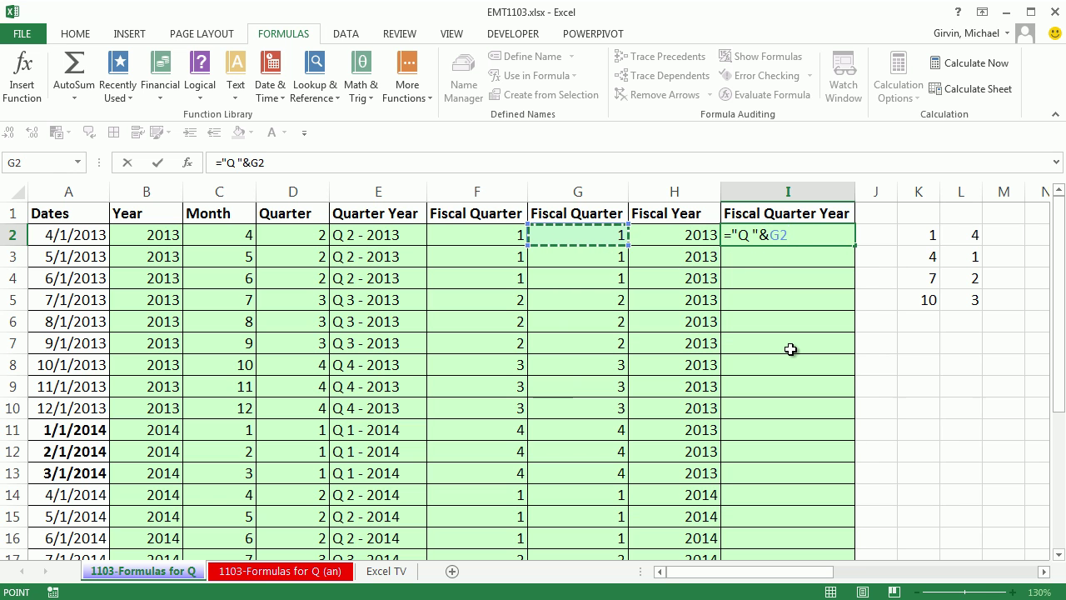
{"action": "type", "text": "&\""}
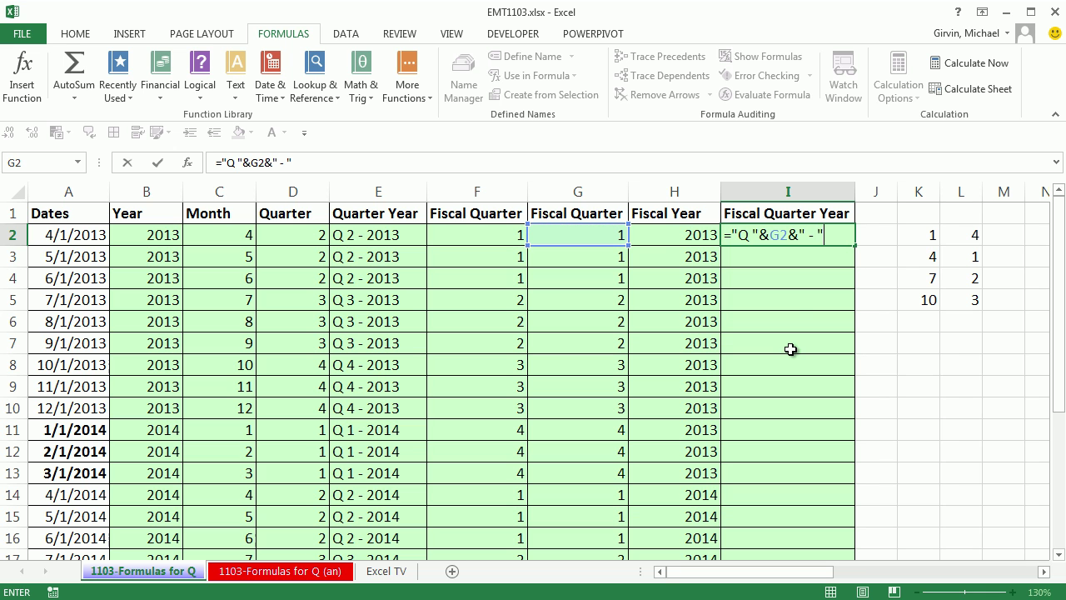
{"action": "type", "text": " - \"&"}
{"action": "left_click", "coordinate": [654, 236]}
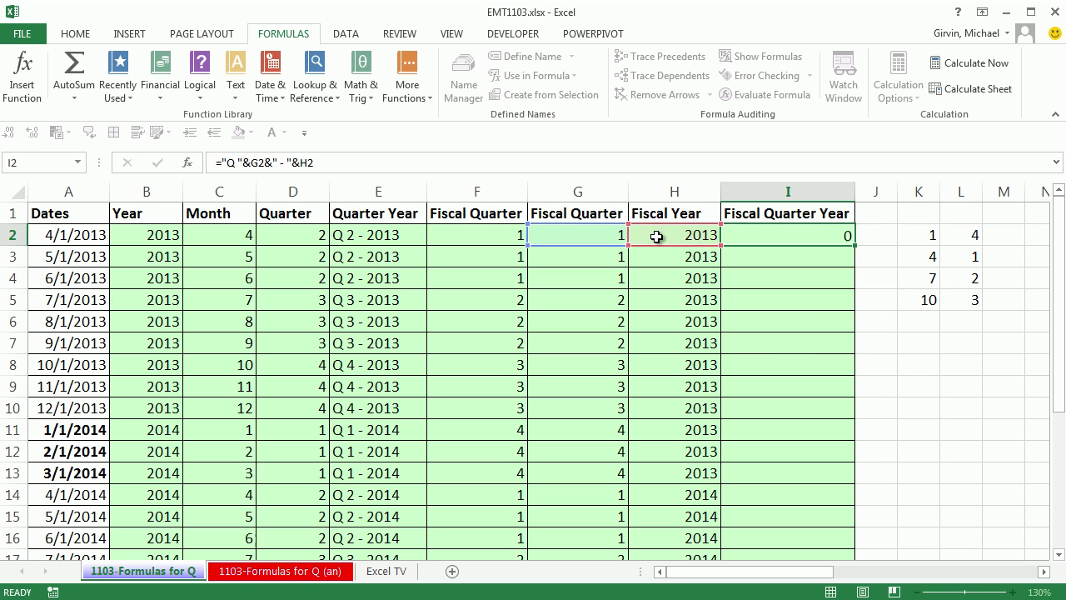
{"action": "key", "text": "ctrl+Return"}
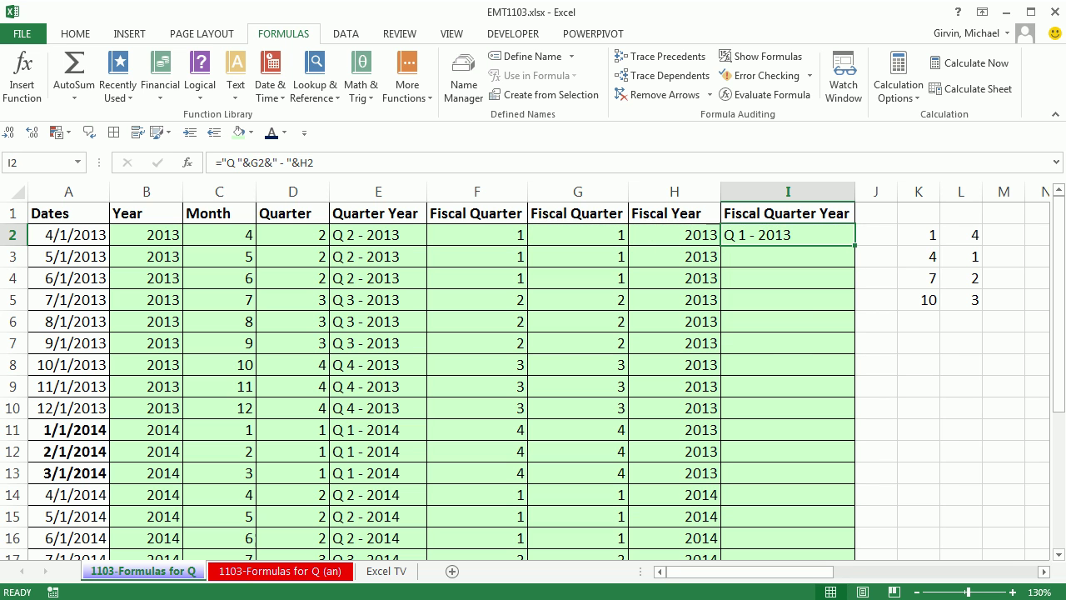
{"action": "double_click", "coordinate": [854, 245]}
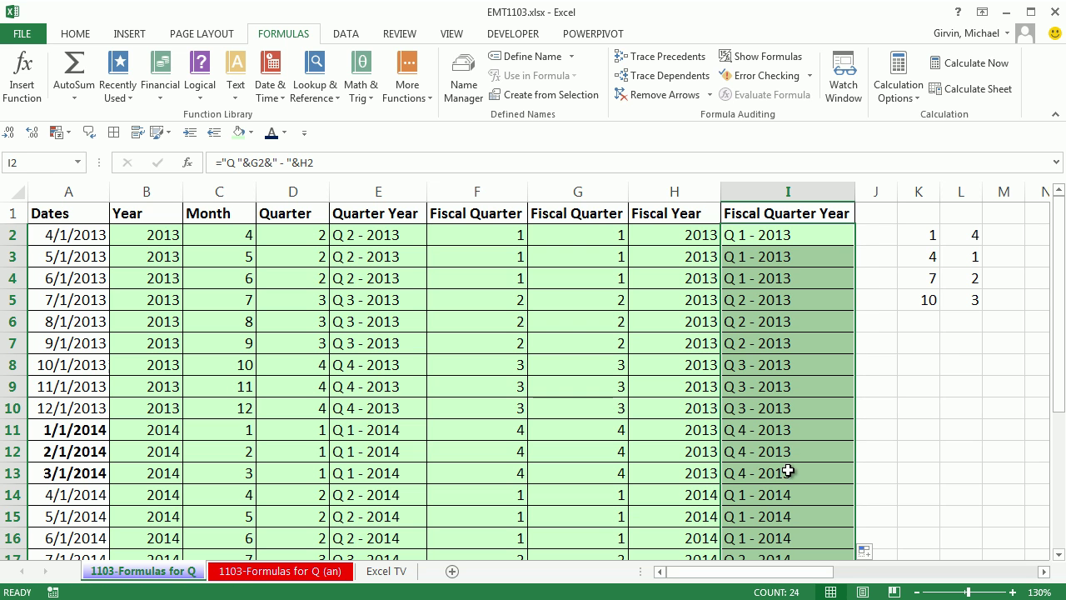
{"action": "left_click_drag", "start_coordinate": [787, 470], "coordinate": [778, 231]}
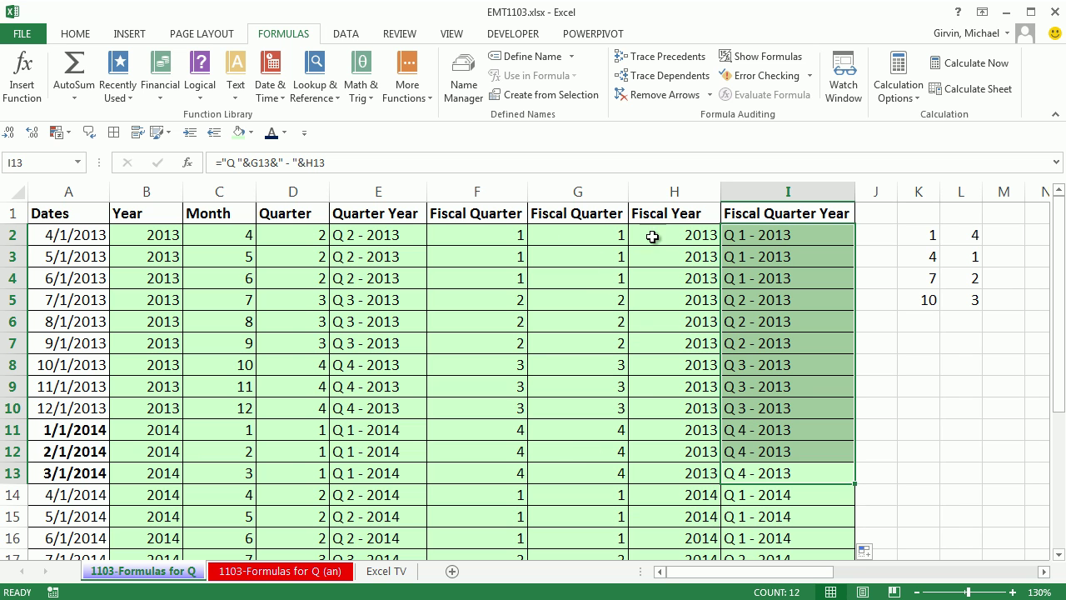
Review the IF formula in G2 and the LOOKUP formula in F2.
{"action": "double_click", "coordinate": [608, 235]}
{"action": "key", "text": "Escape"}
{"action": "double_click", "coordinate": [488, 239]}
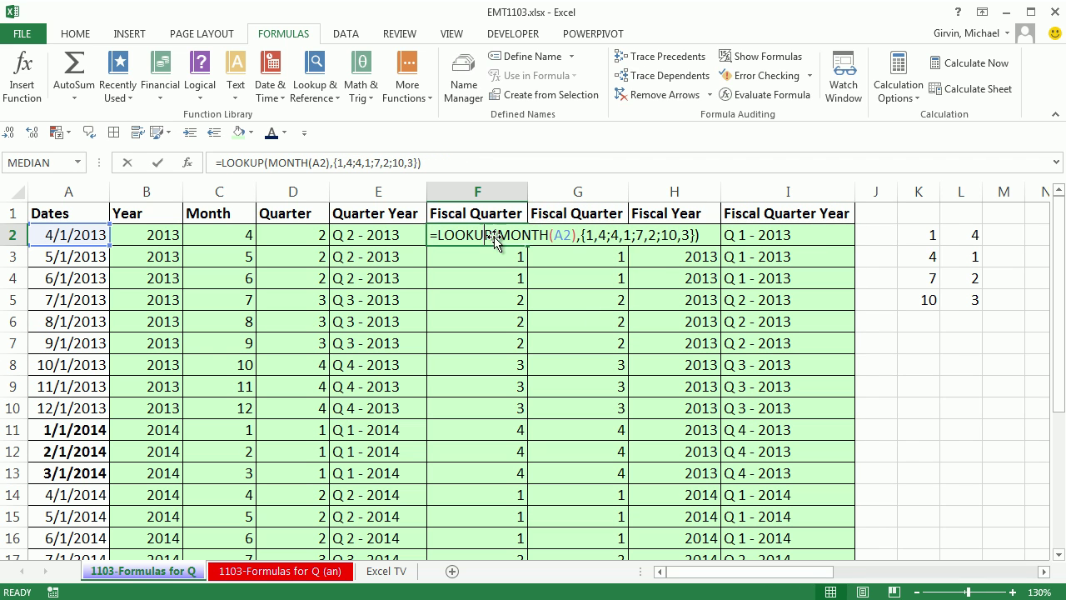